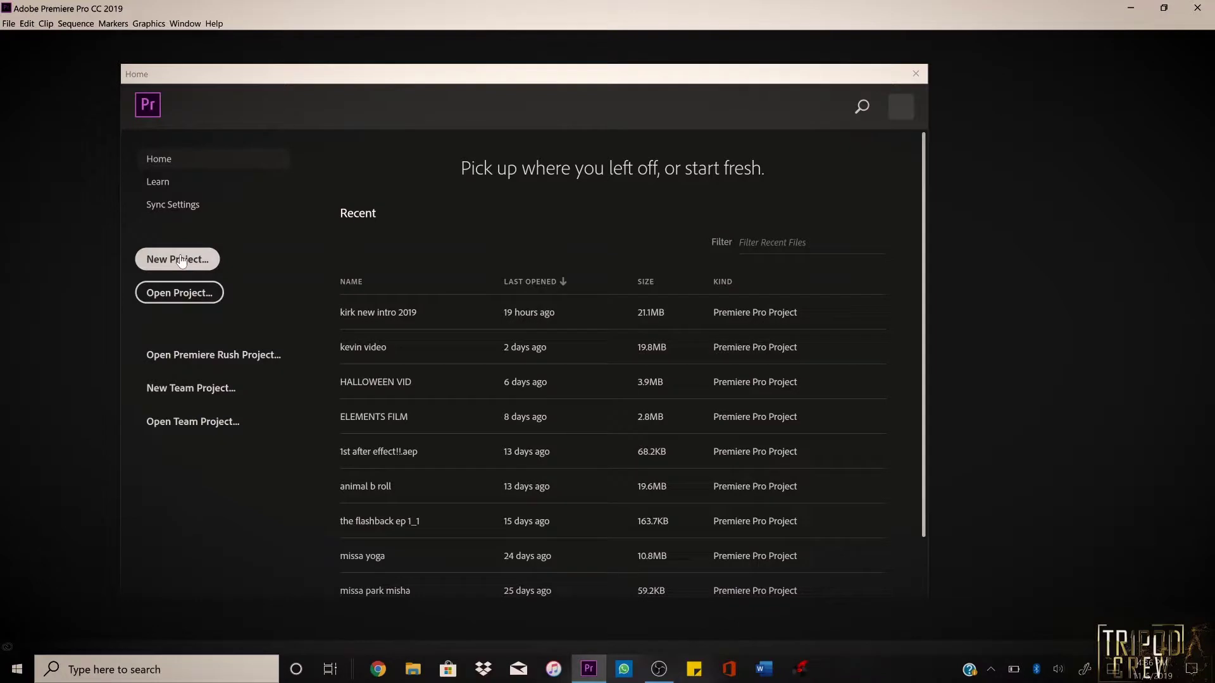
Start a new Premiere Pro project and name it 'ghost tutorial'.
{"action": "left_click", "coordinate": [180, 259]}
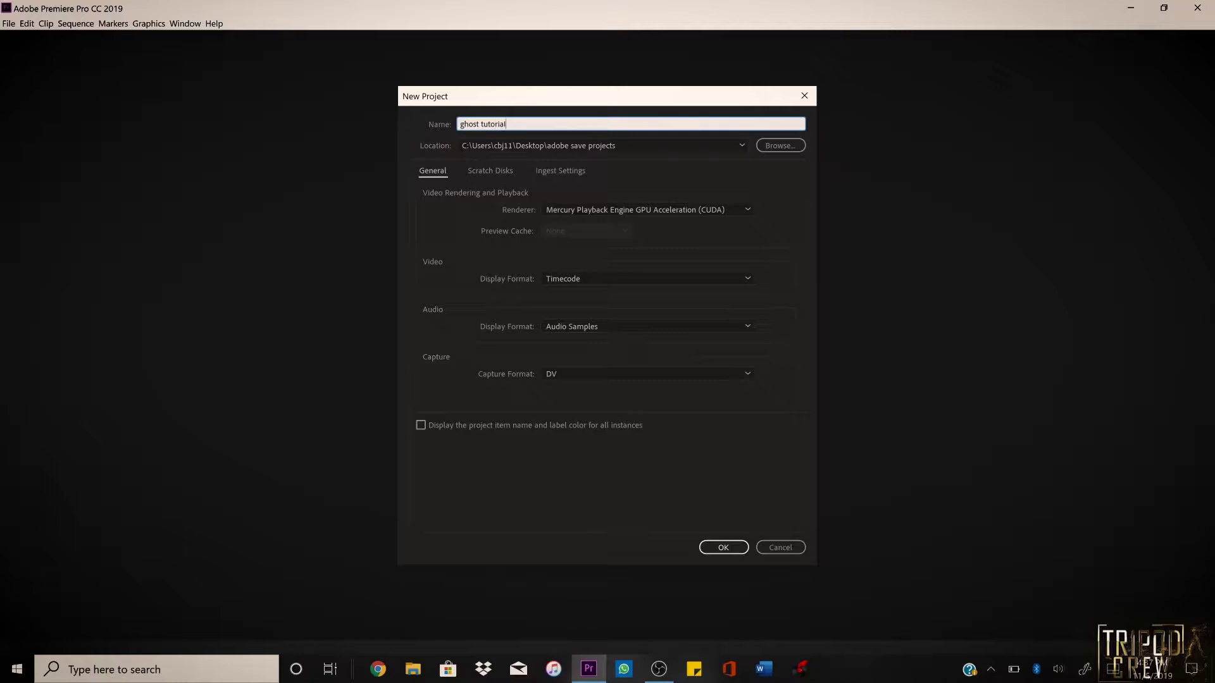
Create the ghost tutorial project and import the 'tutorial ghost' folder as a three-clip bin.
{"action": "left_click", "coordinate": [738, 548]}
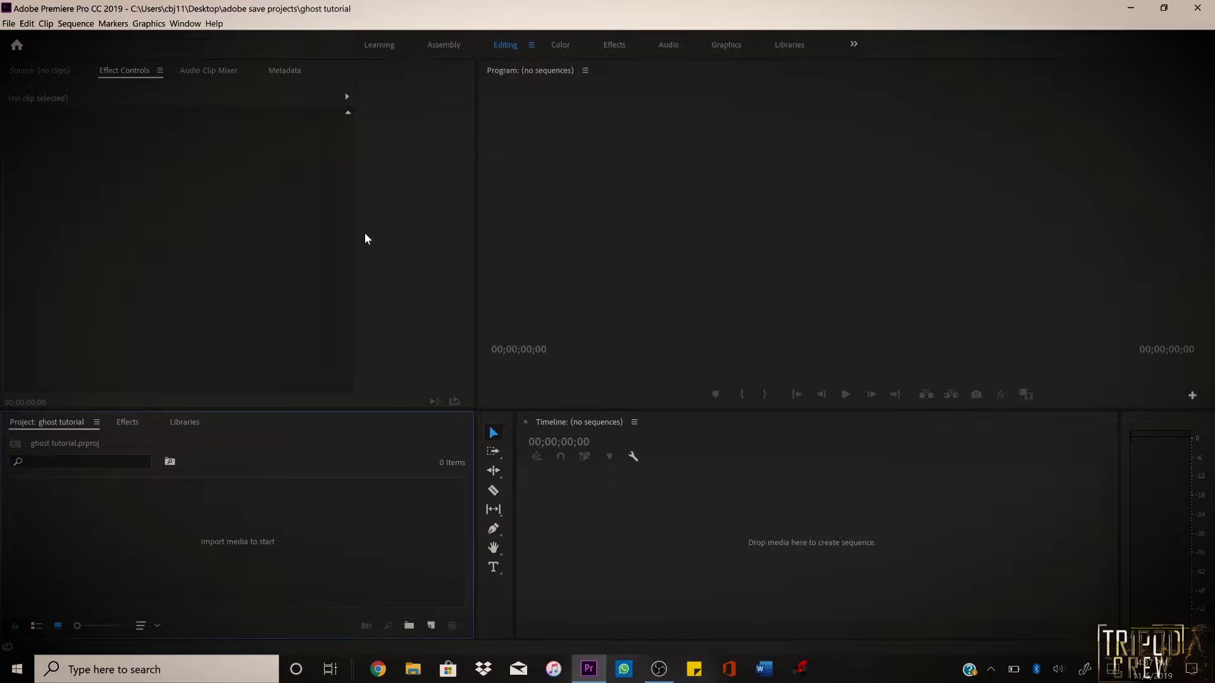
{"action": "left_click", "coordinate": [1132, 12]}
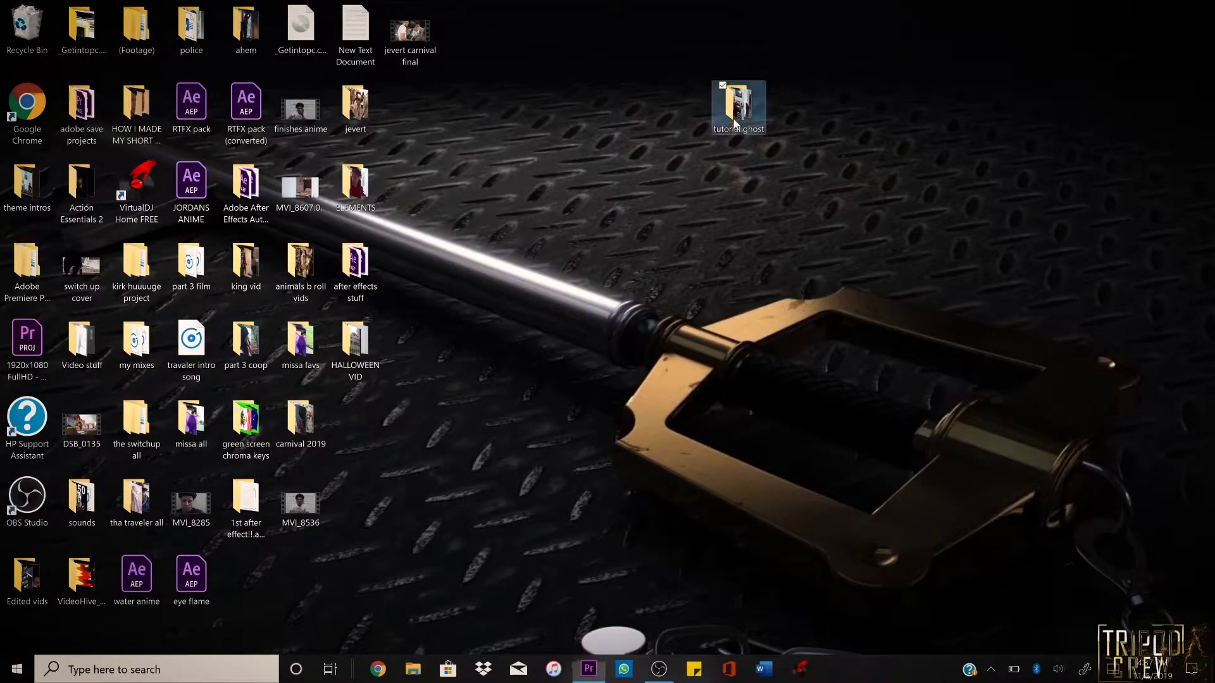
{"action": "left_click_drag", "start_coordinate": [602, 679], "coordinate": [343, 494]}
{"action": "left_click_drag", "start_coordinate": [218, 536], "coordinate": [230, 541]}
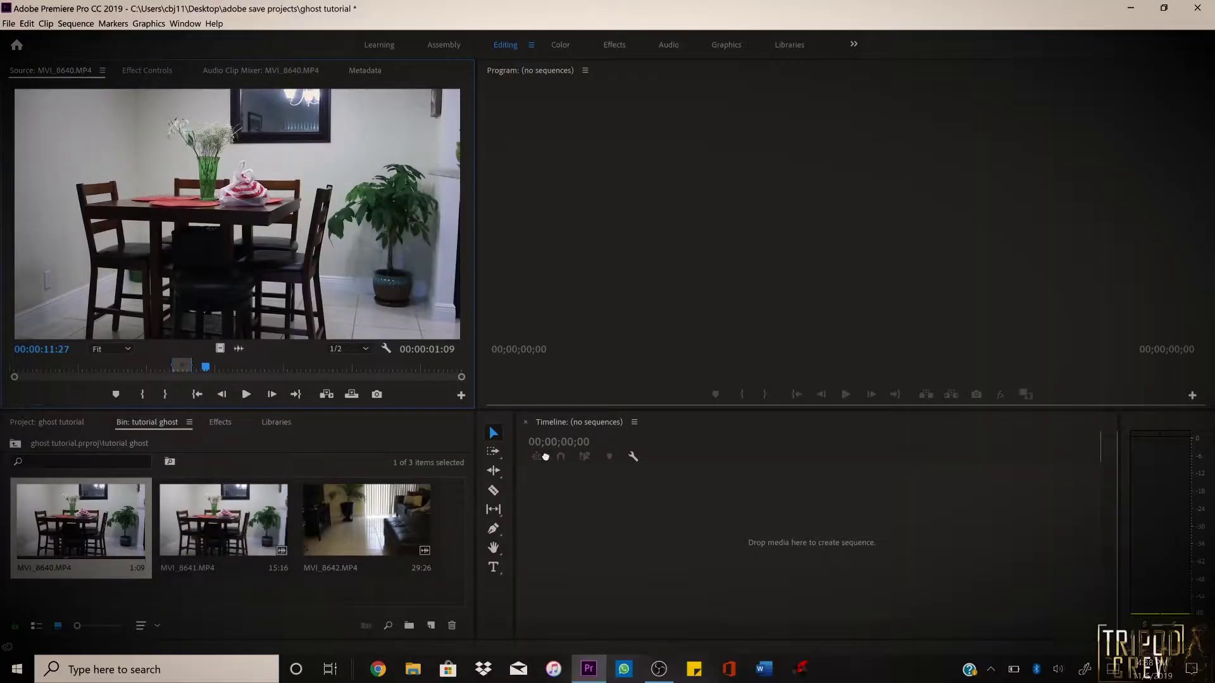
Build a sequence from MVI_8640 and mark in and out points around the walk in MVI_8641.
{"action": "left_click_drag", "start_coordinate": [547, 506], "coordinate": [556, 505]}
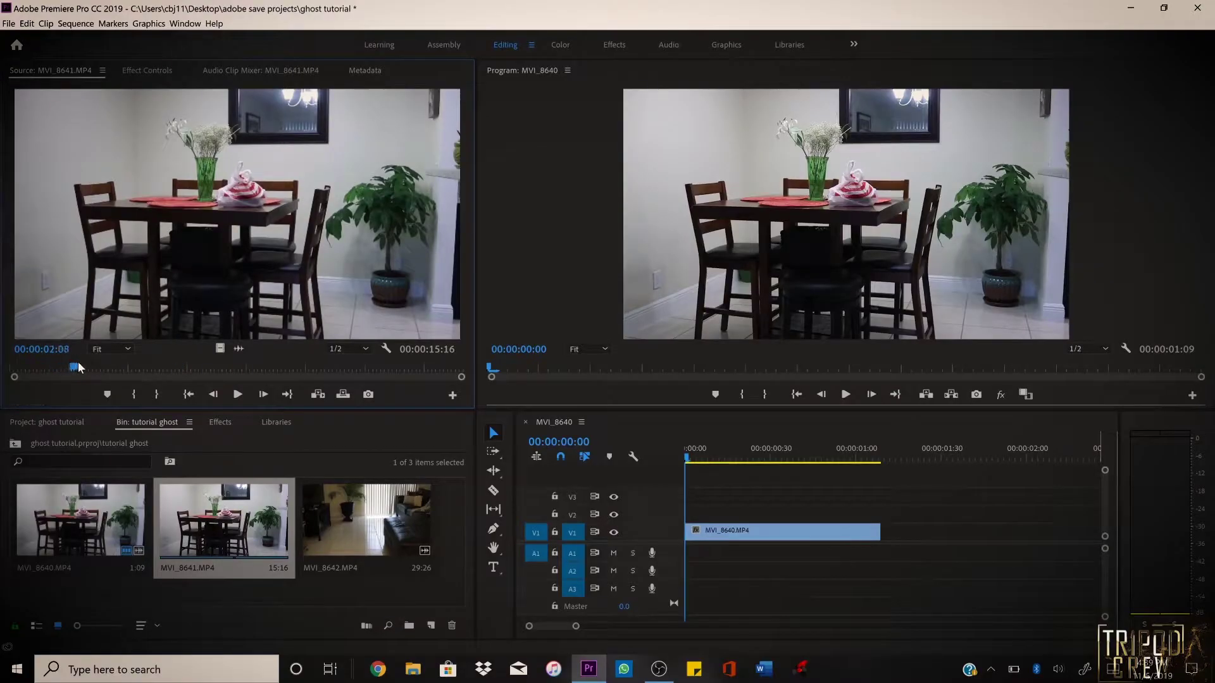
{"action": "mouse_move", "coordinate": [135, 367]}
{"action": "left_mouse_down"}
{"action": "mouse_move", "coordinate": [230, 369]}
{"action": "mouse_move", "coordinate": [132, 371]}
{"action": "left_mouse_up"}
{"action": "key", "text": "i"}
{"action": "key", "text": "space"}
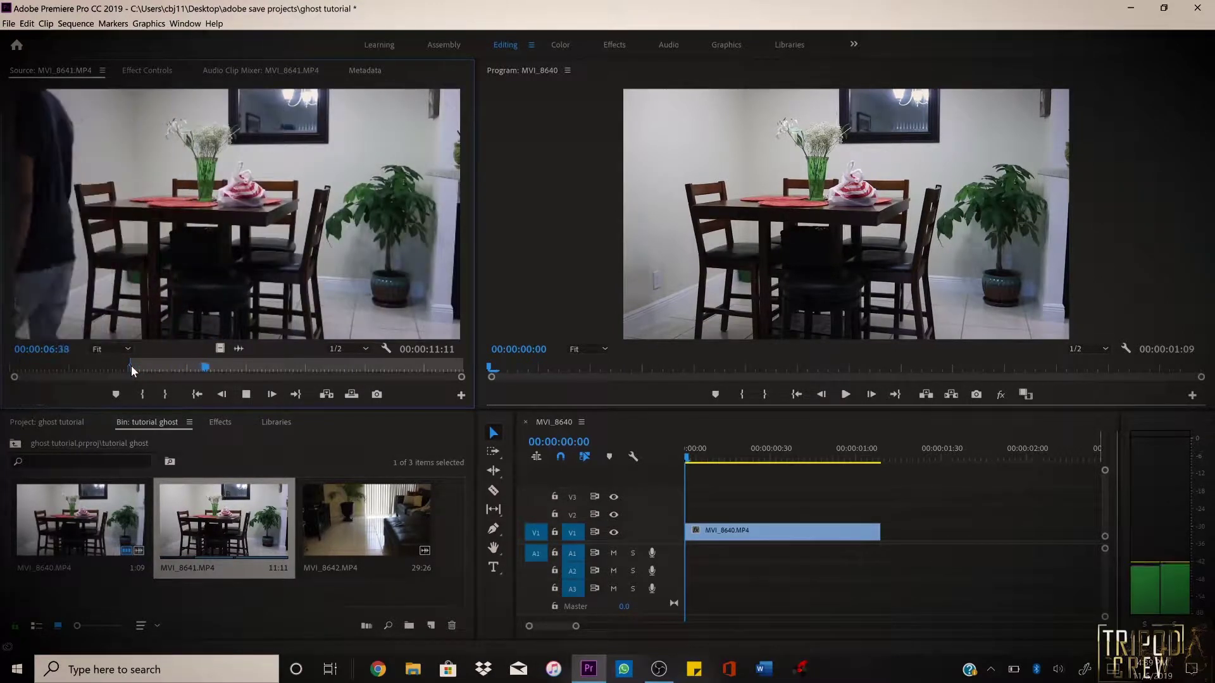
{"action": "key", "text": "o"}
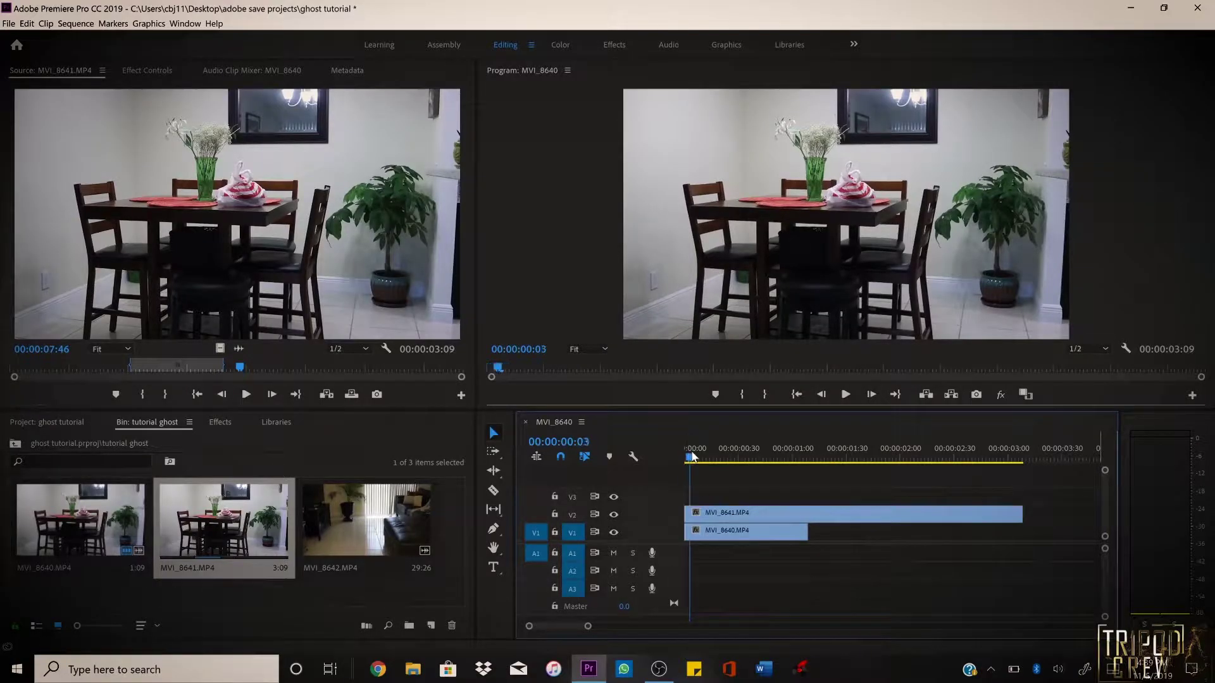
Set the upper MVI_8641 clip to 35% opacity and scrub to where the ghost appears.
{"action": "left_click_drag", "start_coordinate": [740, 449], "coordinate": [687, 454]}
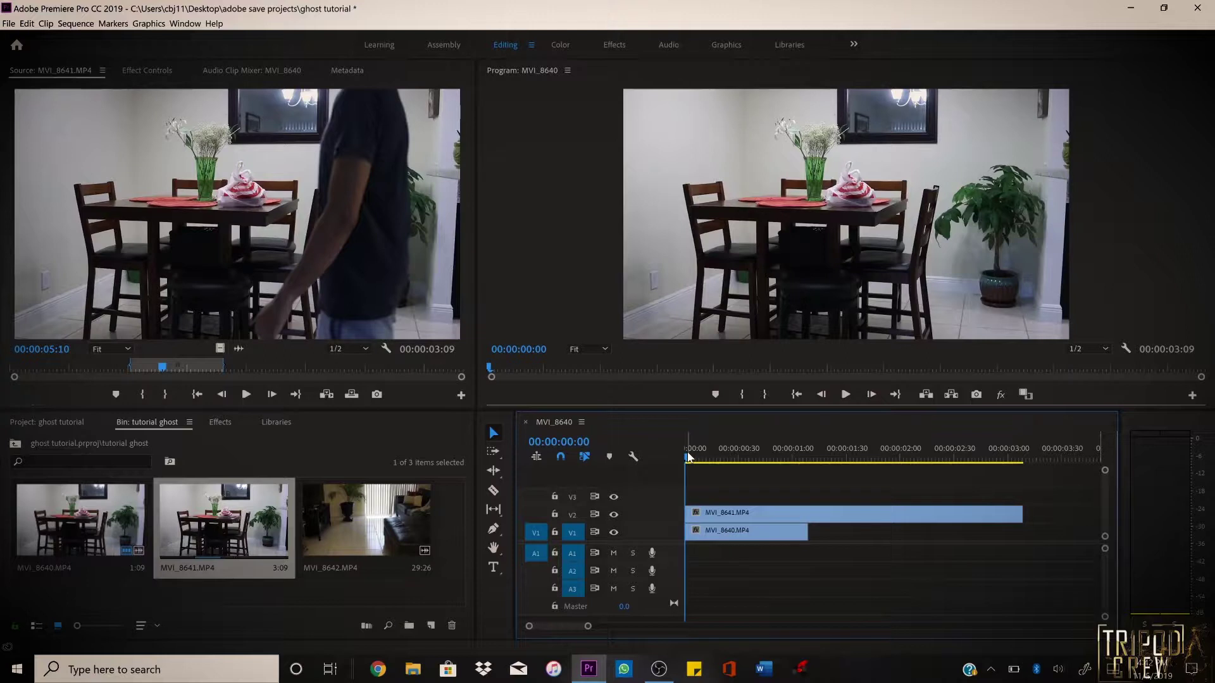
{"action": "left_click_drag", "start_coordinate": [689, 455], "coordinate": [793, 461]}
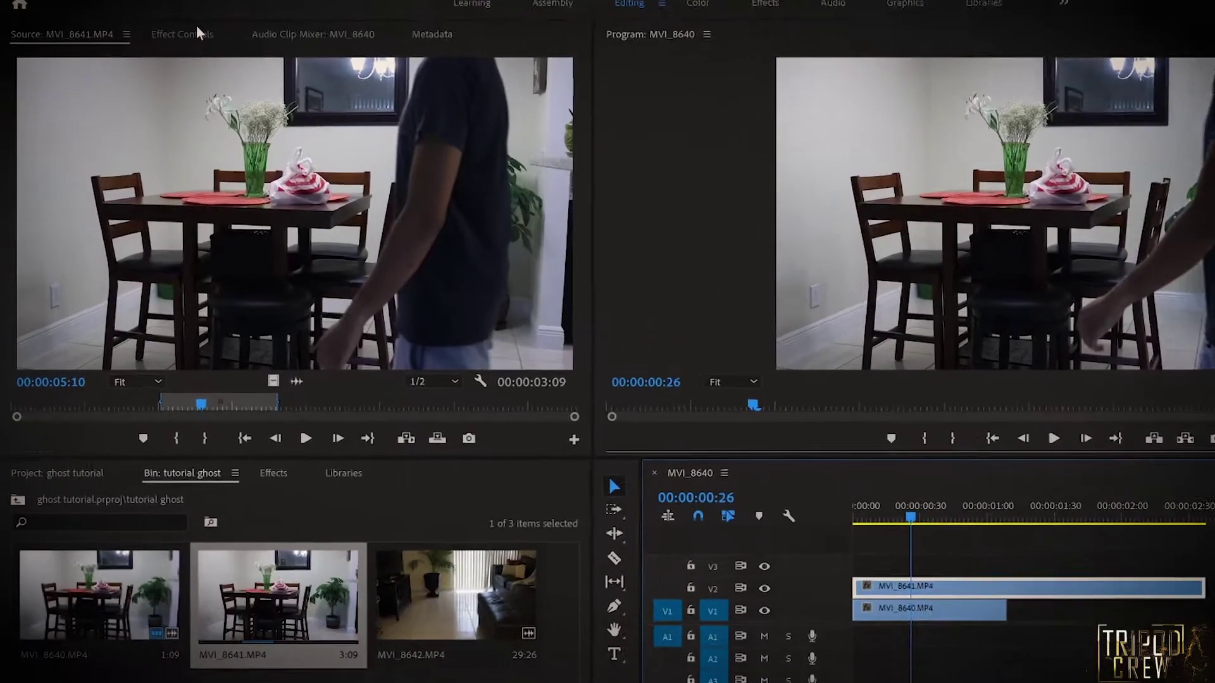
{"action": "left_click", "coordinate": [162, 66]}
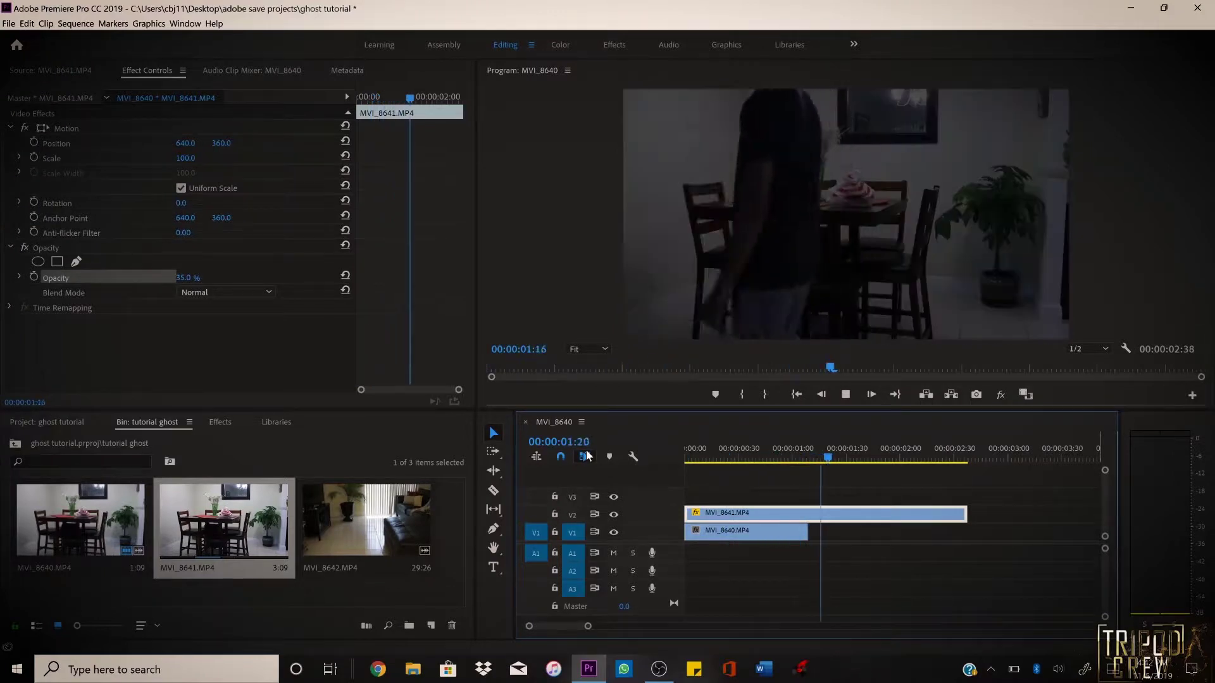
{"action": "left_click", "coordinate": [683, 453]}
{"action": "left_click_drag", "start_coordinate": [700, 457], "coordinate": [742, 464]}
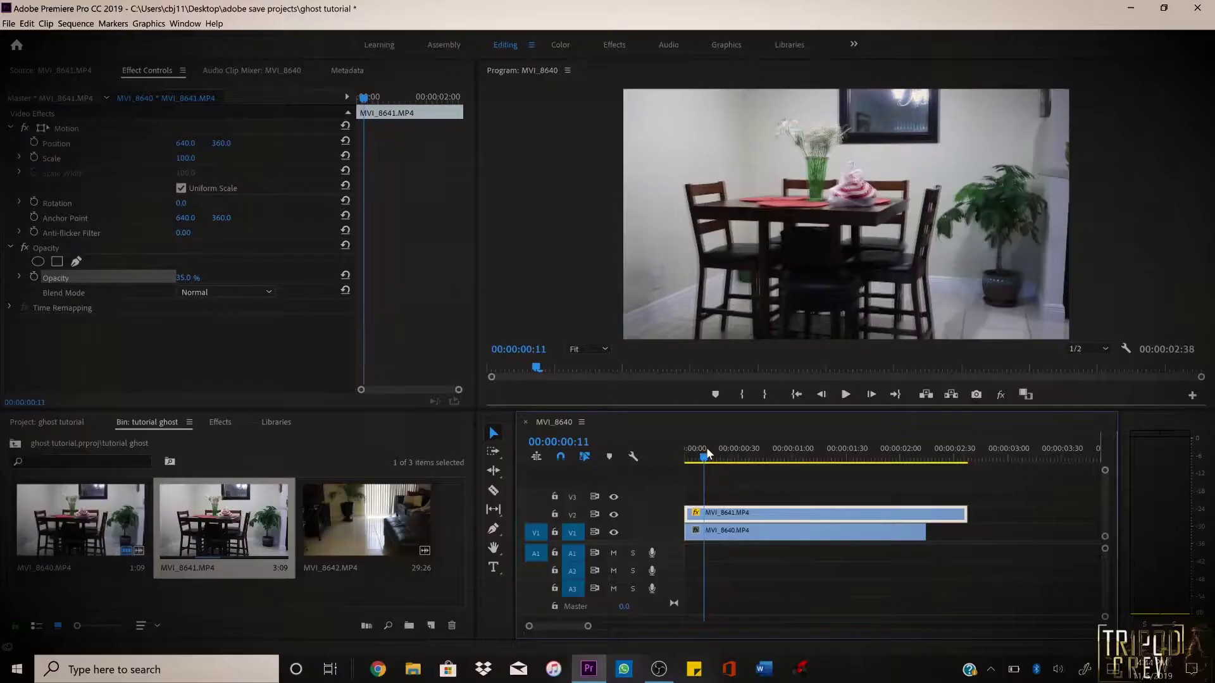
{"action": "left_click_drag", "start_coordinate": [706, 447], "coordinate": [810, 450]}
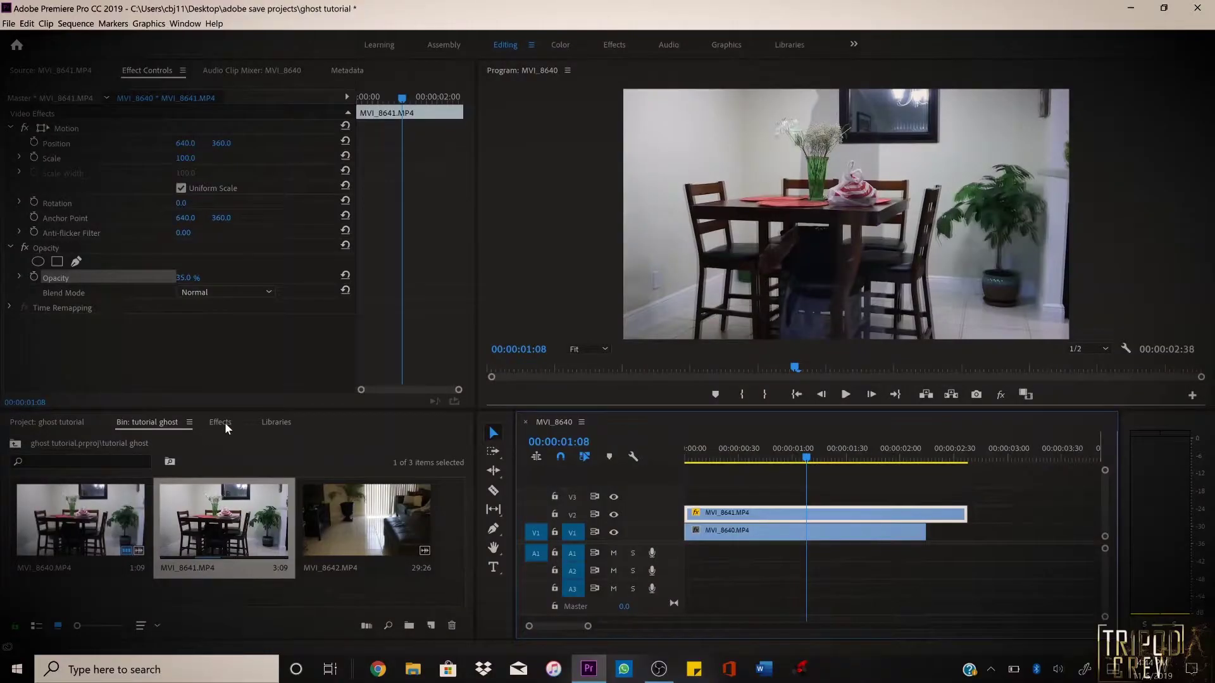
Apply Fast Blur In to the ghost clip and remove its blurriness keyframes for a constant blur.
{"action": "left_click", "coordinate": [225, 422]}
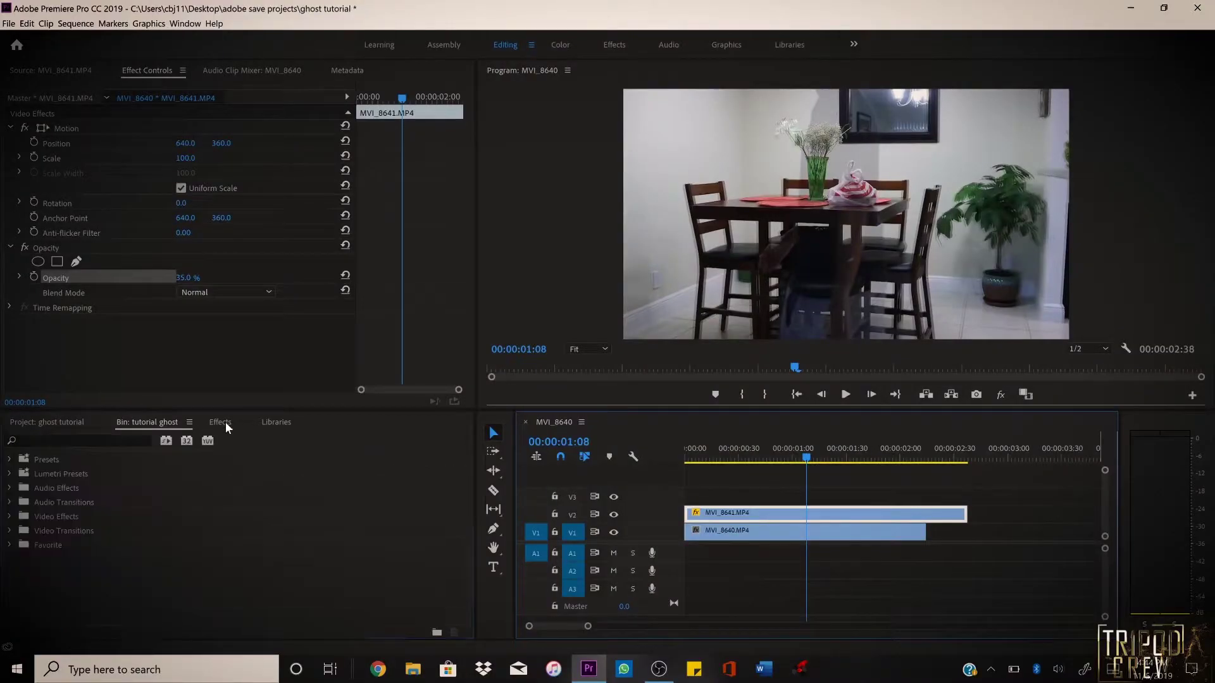
{"action": "left_click", "coordinate": [109, 434]}
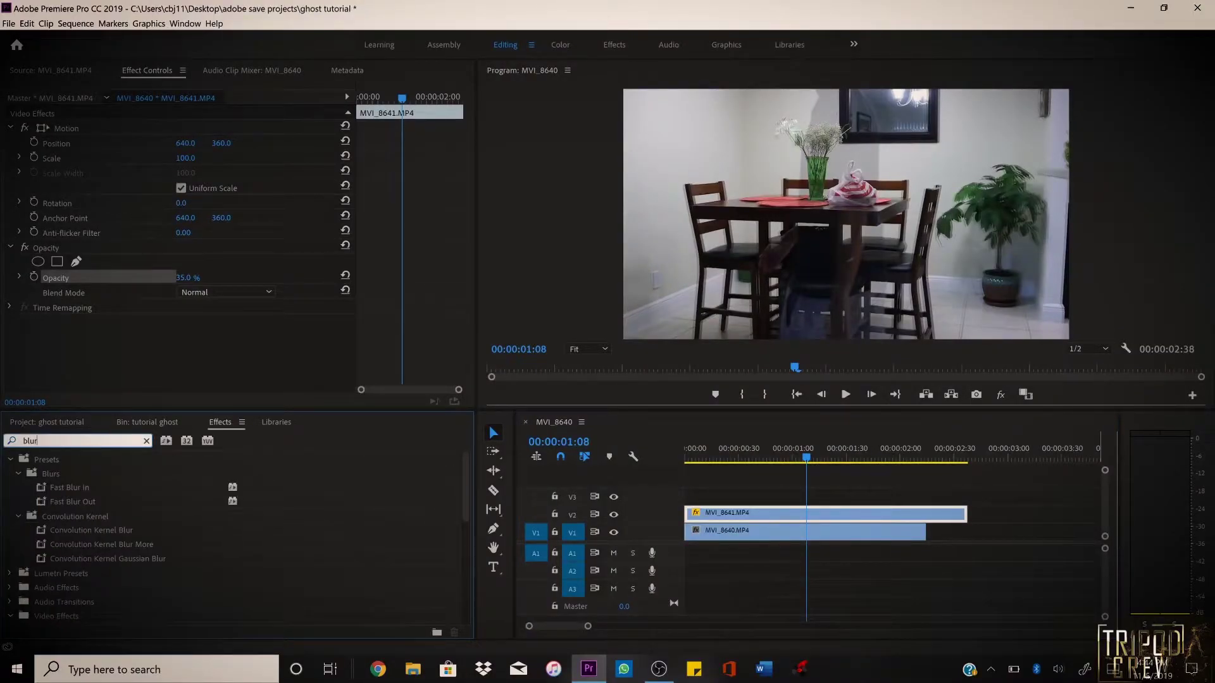
{"action": "left_click_drag", "start_coordinate": [66, 488], "coordinate": [314, 267]}
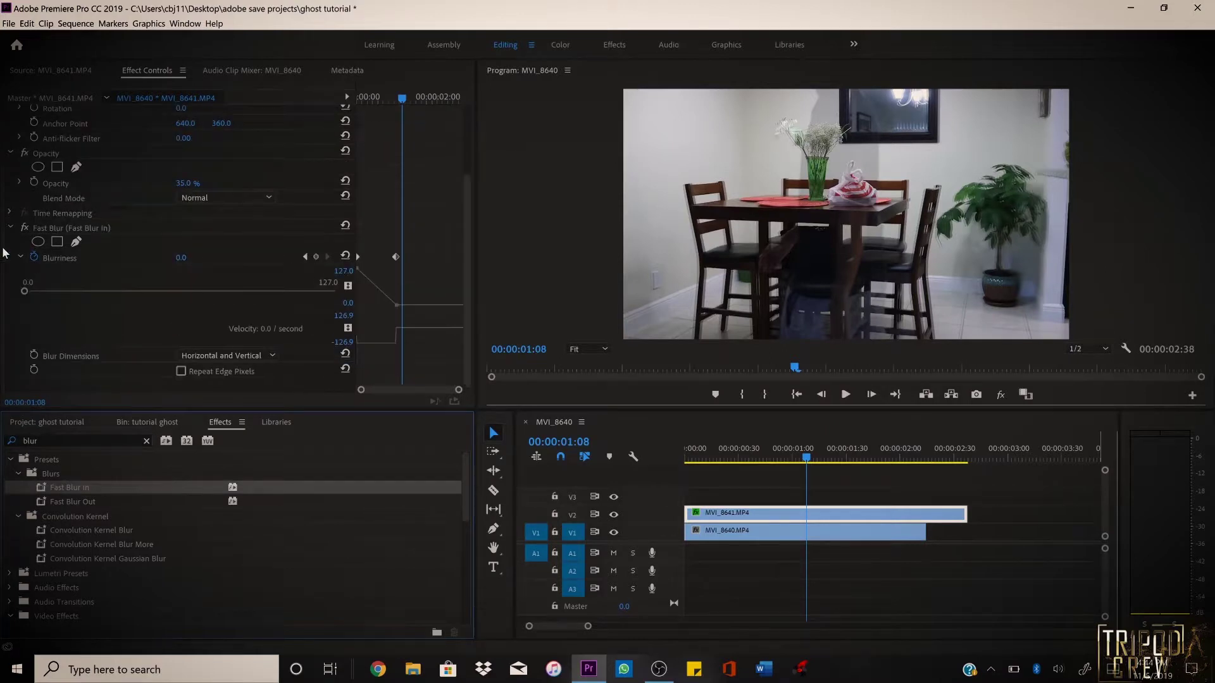
{"action": "left_click", "coordinate": [34, 257]}
{"action": "left_click", "coordinate": [668, 357]}
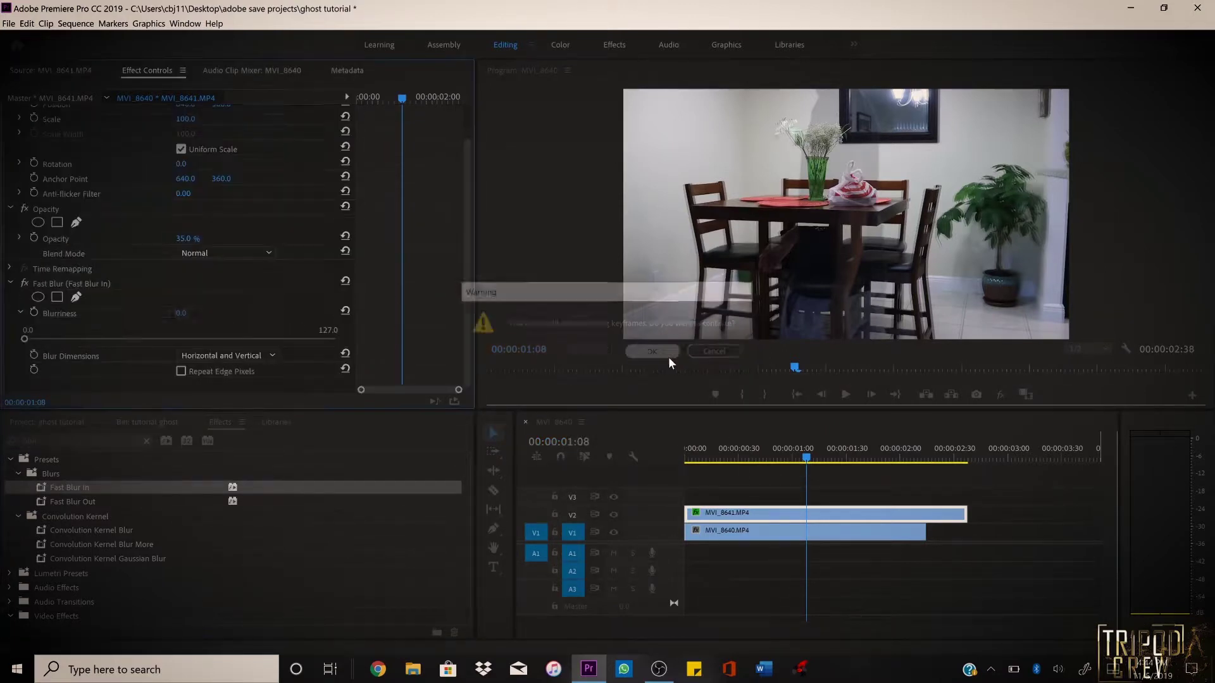
Play the sequence from the start to check the blurred ghost.
{"action": "left_click", "coordinate": [763, 459]}
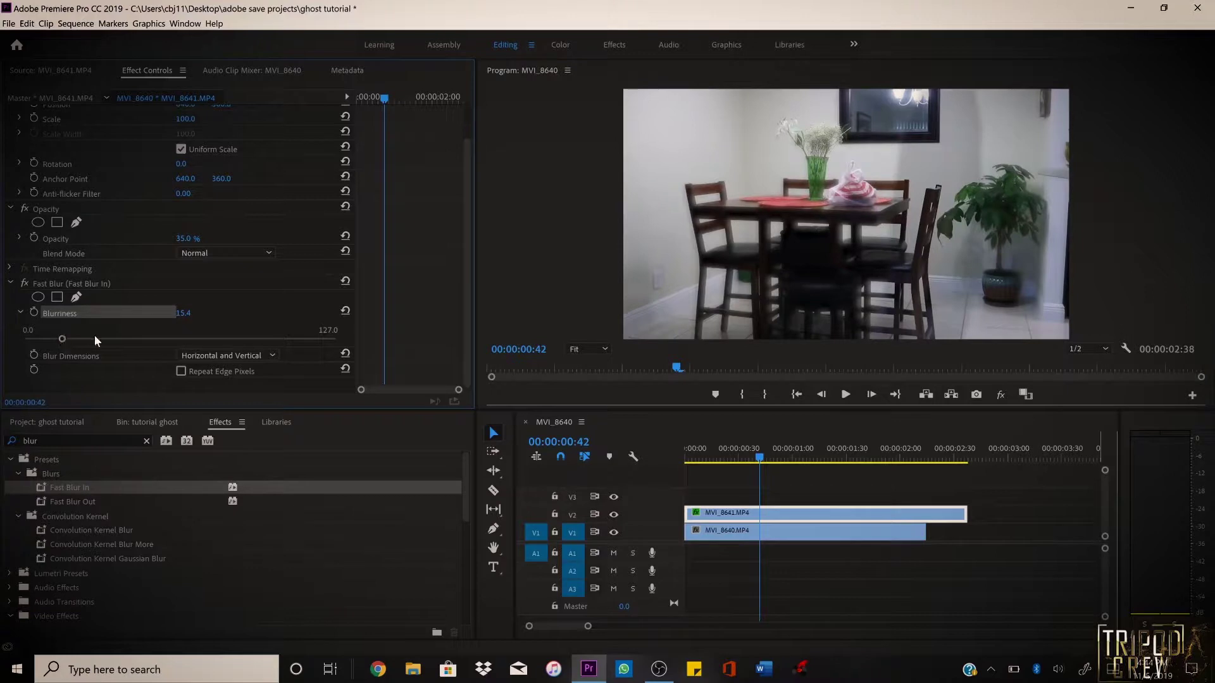
{"action": "key", "text": "Home"}
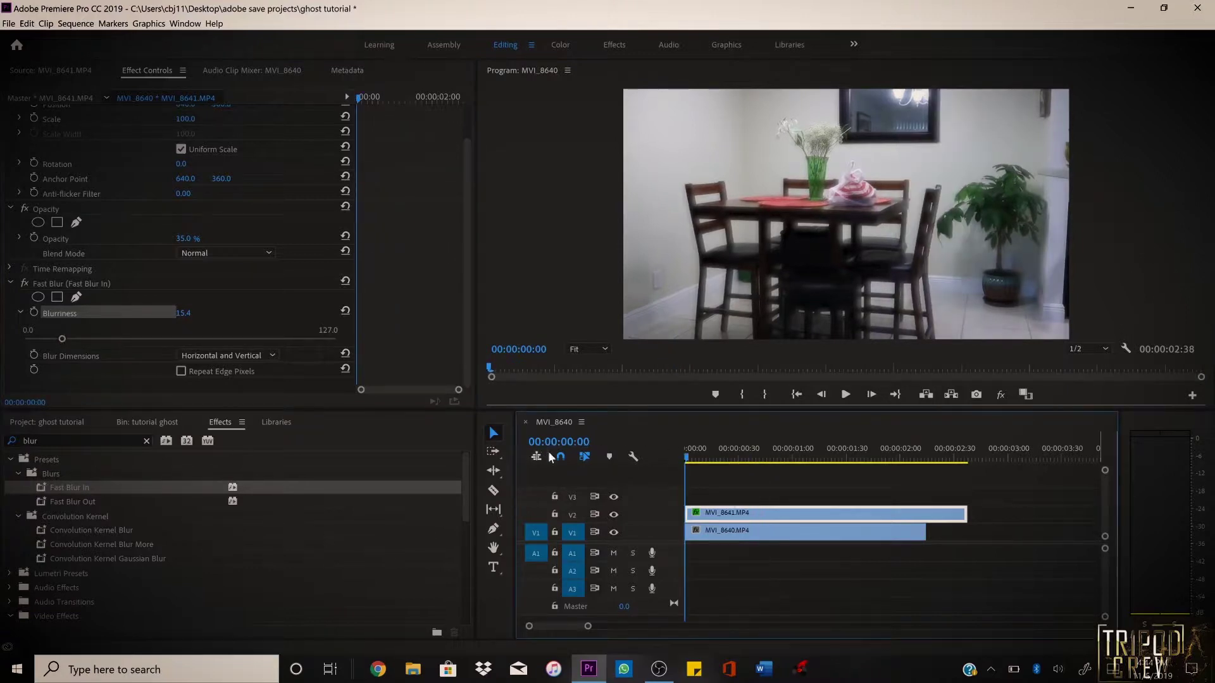
{"action": "key", "text": "space"}
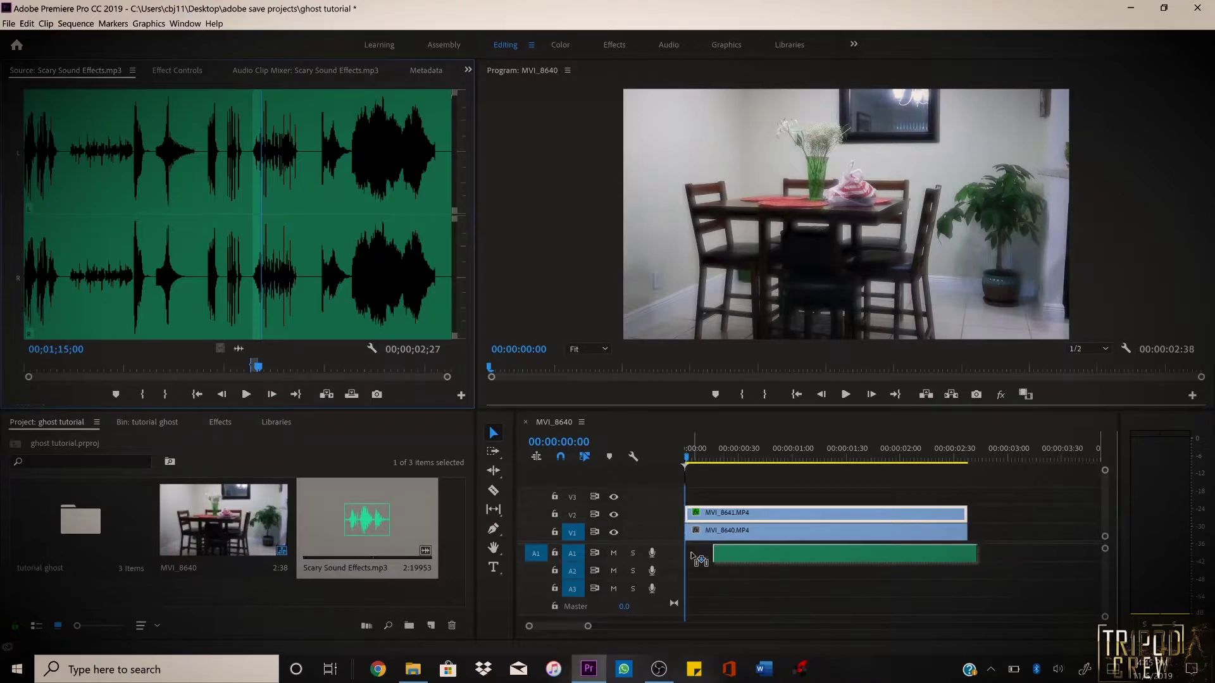
Play back the sequence to review the blurred, semi-transparent ghost layer.
{"action": "key", "text": "space"}
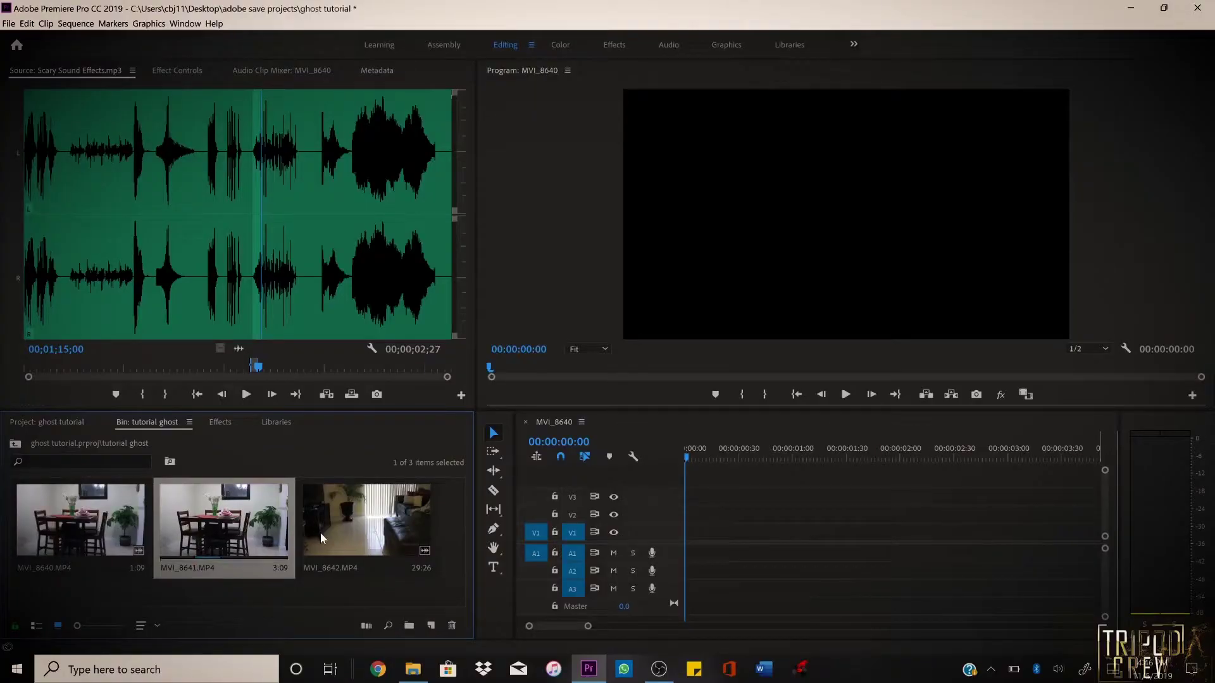
{"action": "double_click", "coordinate": [370, 526]}
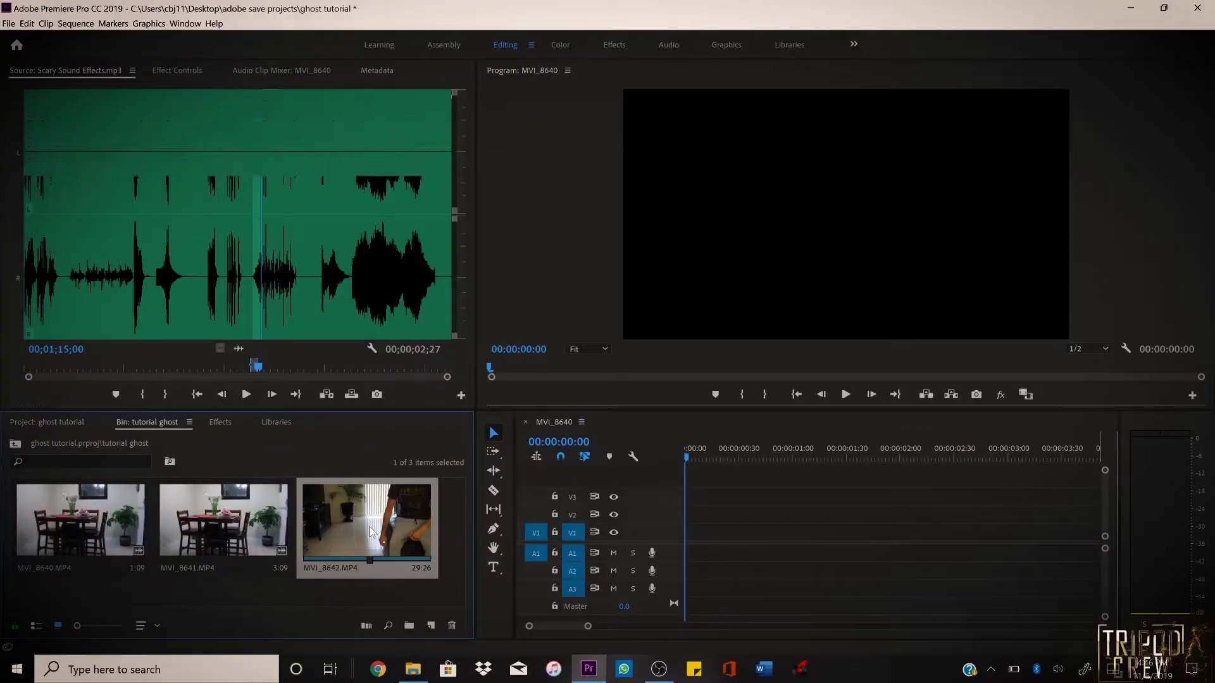
{"action": "left_click_drag", "start_coordinate": [10, 349], "coordinate": [85, 348]}
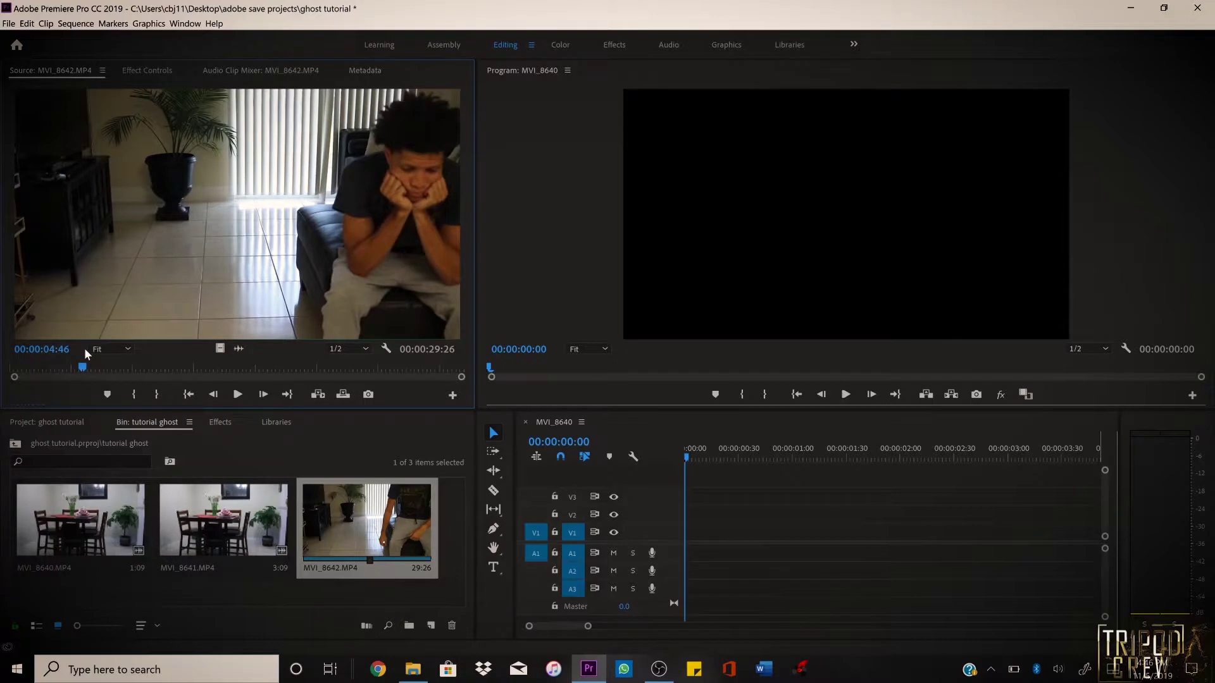
{"action": "key", "text": "i"}
{"action": "key", "text": "space"}
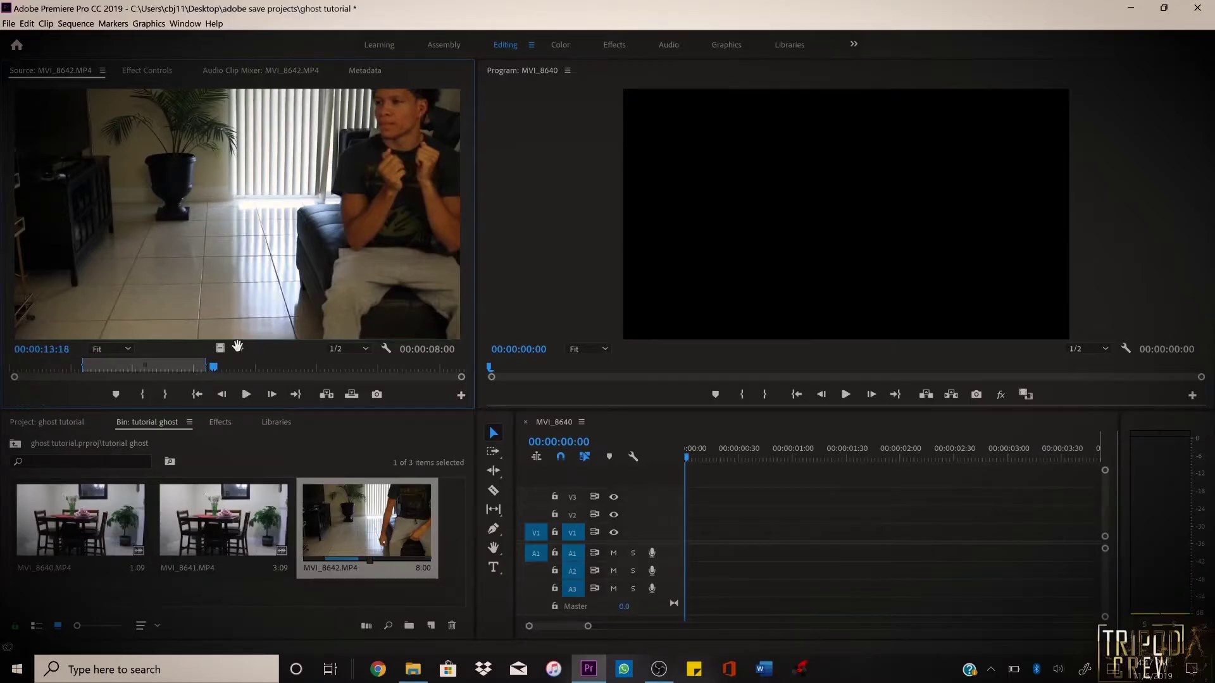
{"action": "left_click_drag", "start_coordinate": [453, 408], "coordinate": [690, 534]}
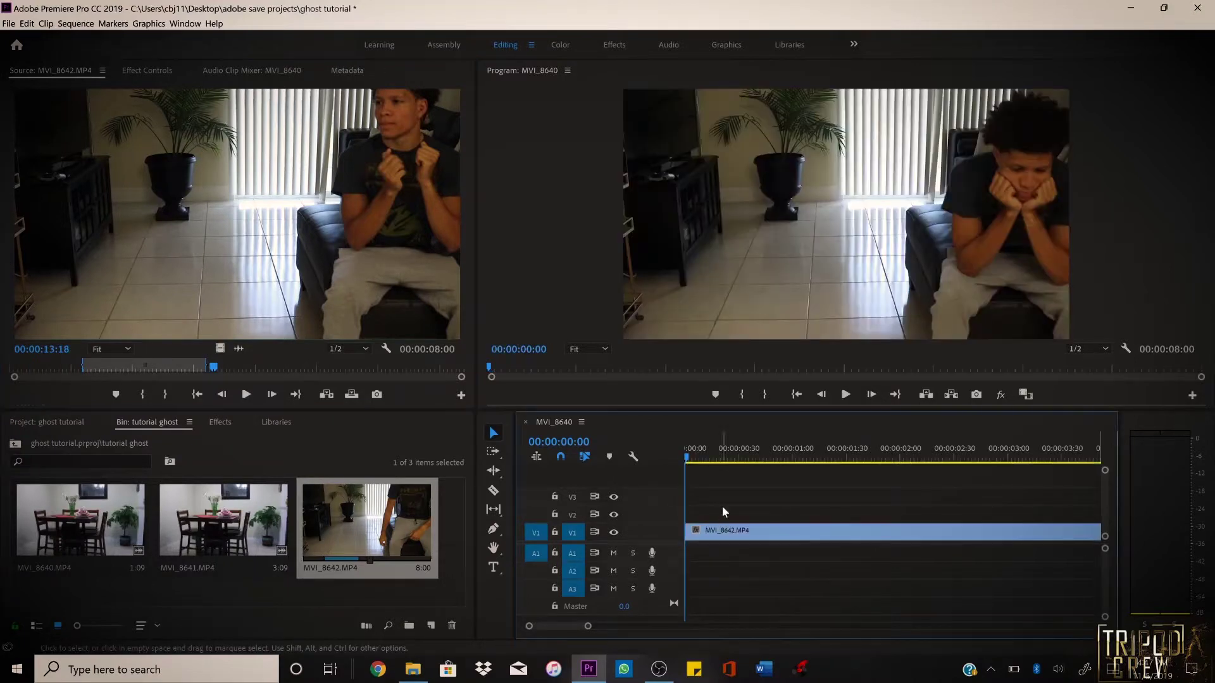
{"action": "left_click_drag", "start_coordinate": [688, 459], "coordinate": [714, 458]}
{"action": "left_click_drag", "start_coordinate": [866, 460], "coordinate": [951, 451]}
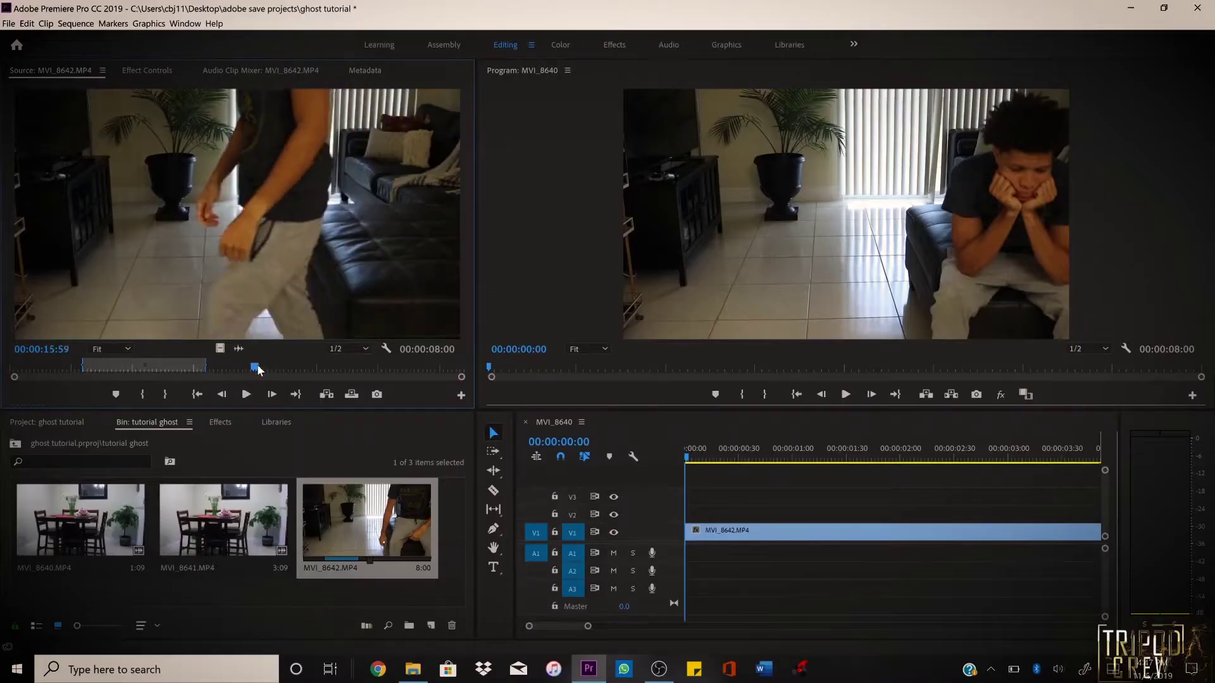
{"action": "left_click_drag", "start_coordinate": [254, 371], "coordinate": [329, 371]}
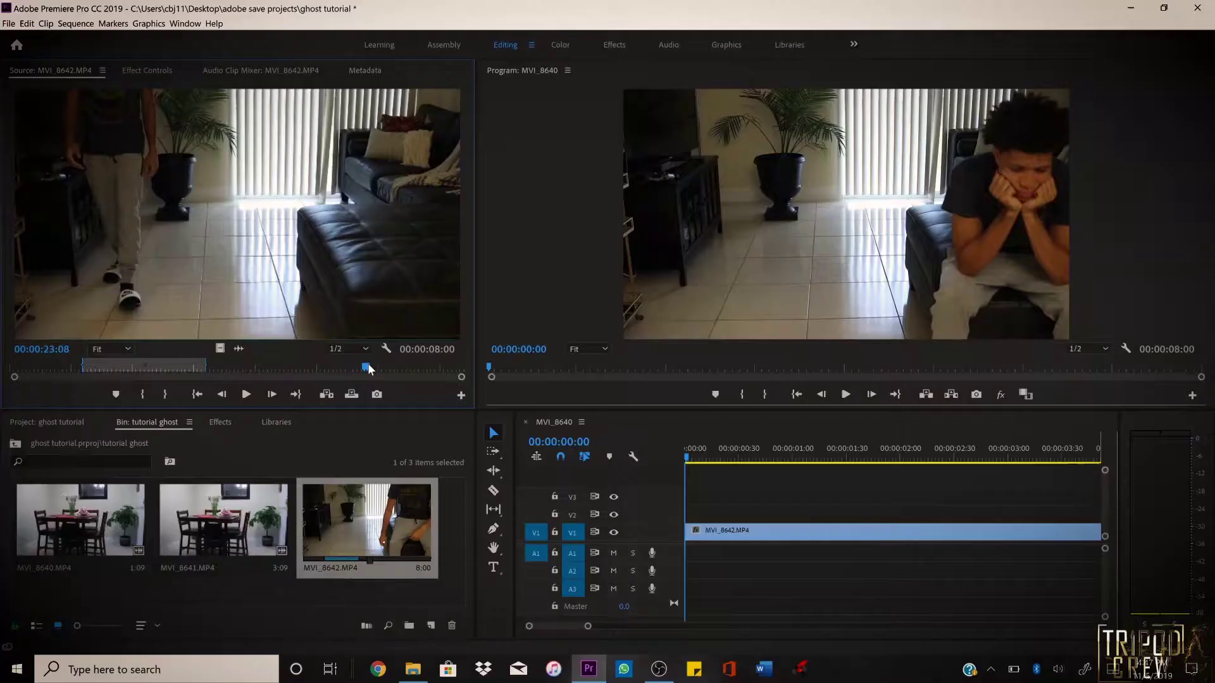
{"action": "left_click_drag", "start_coordinate": [367, 368], "coordinate": [338, 368]}
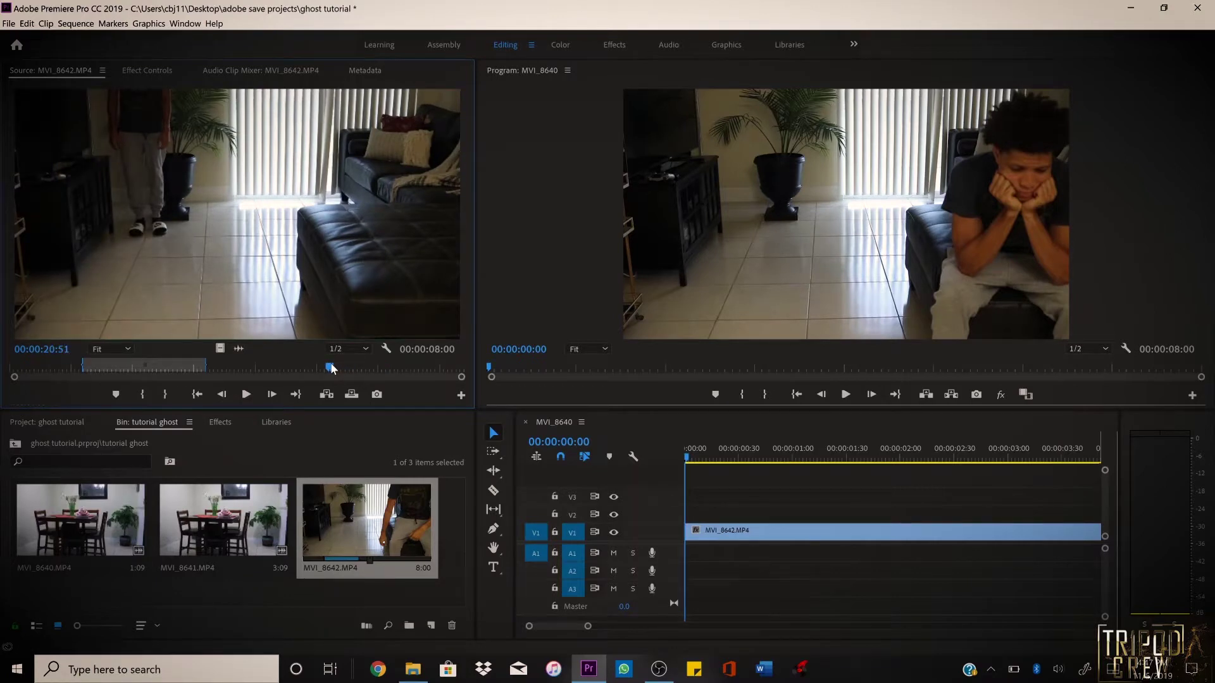
Set an out point in MVI_8642 and place its video only on V2 above the room clip.
{"action": "mouse_move", "coordinate": [332, 368]}
{"action": "left_mouse_down"}
{"action": "mouse_move", "coordinate": [321, 368]}
{"action": "mouse_move", "coordinate": [346, 366]}
{"action": "left_mouse_up"}
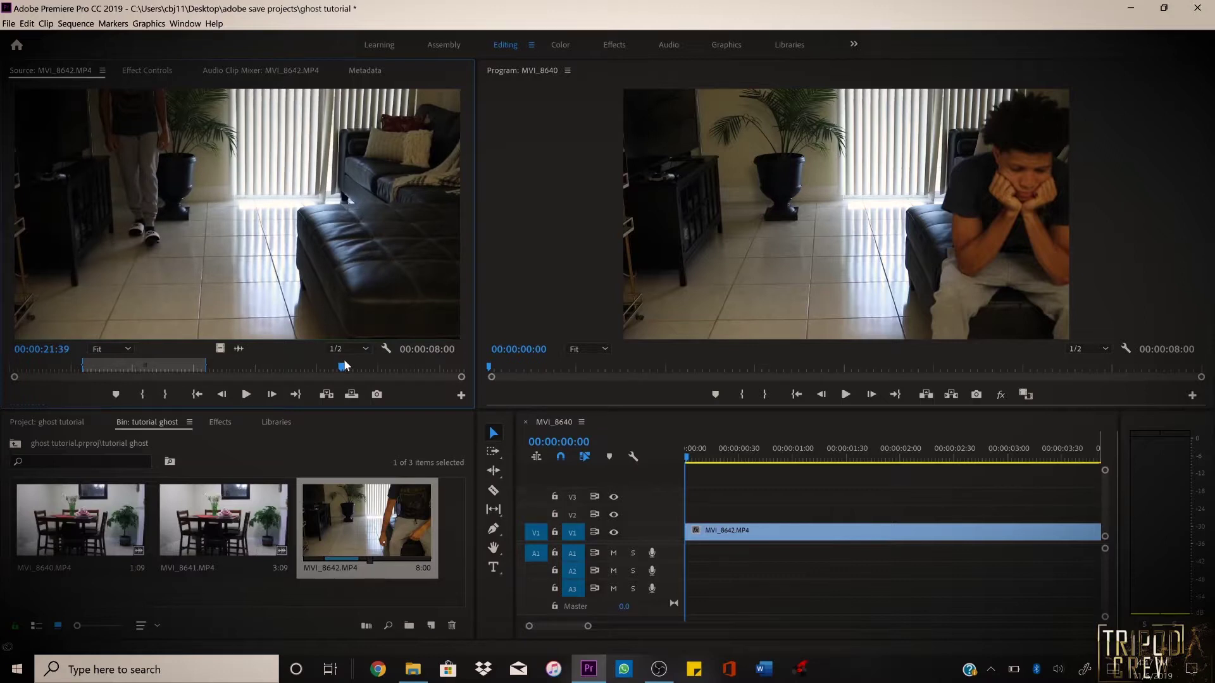
{"action": "key", "text": "space"}
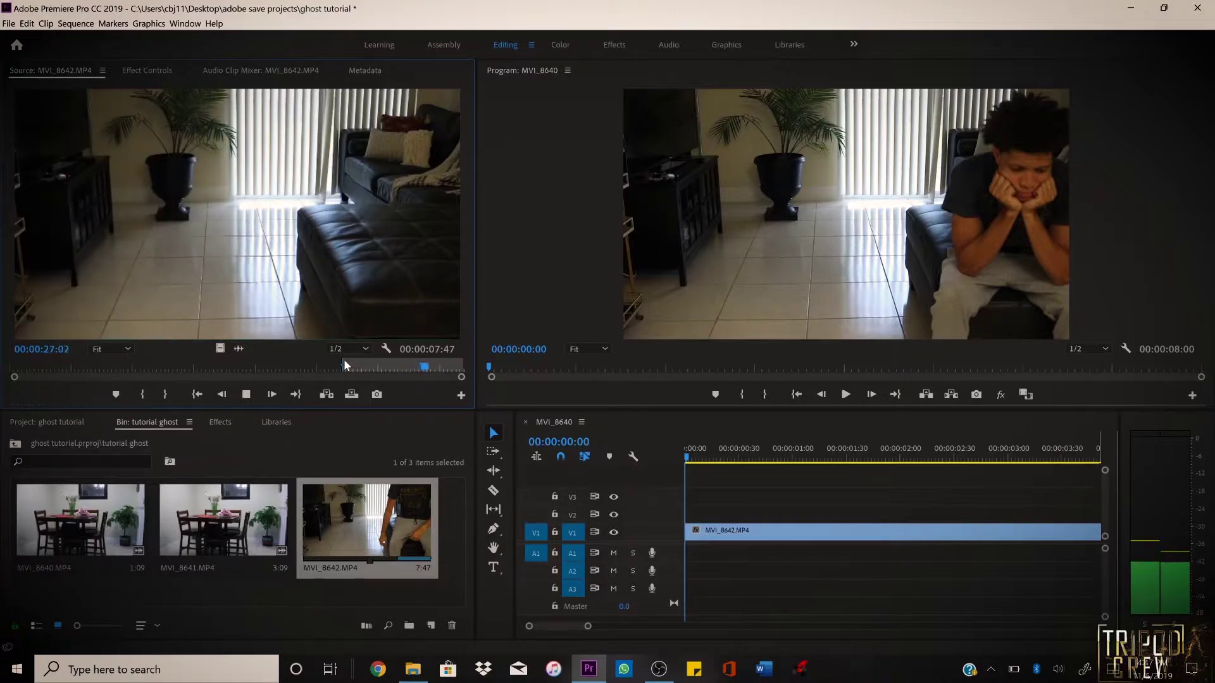
{"action": "key", "text": "o"}
{"action": "key", "text": "space"}
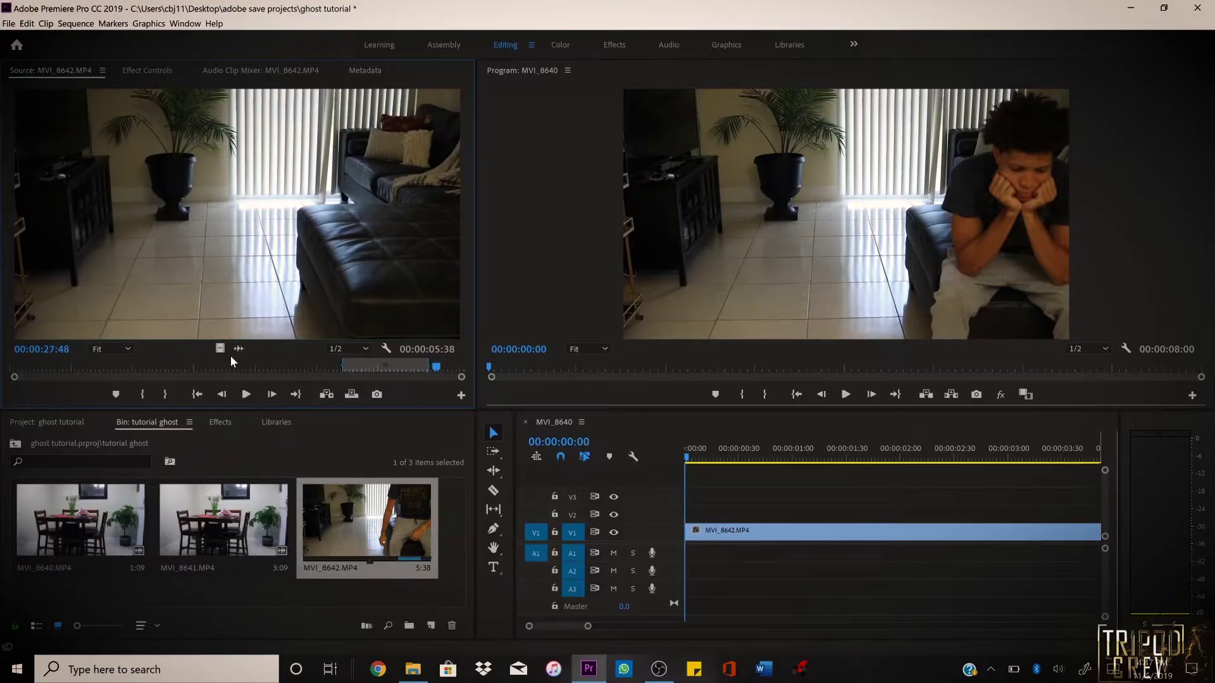
{"action": "left_click_drag", "start_coordinate": [222, 353], "coordinate": [690, 513]}
{"action": "left_click_drag", "start_coordinate": [693, 460], "coordinate": [812, 456]}
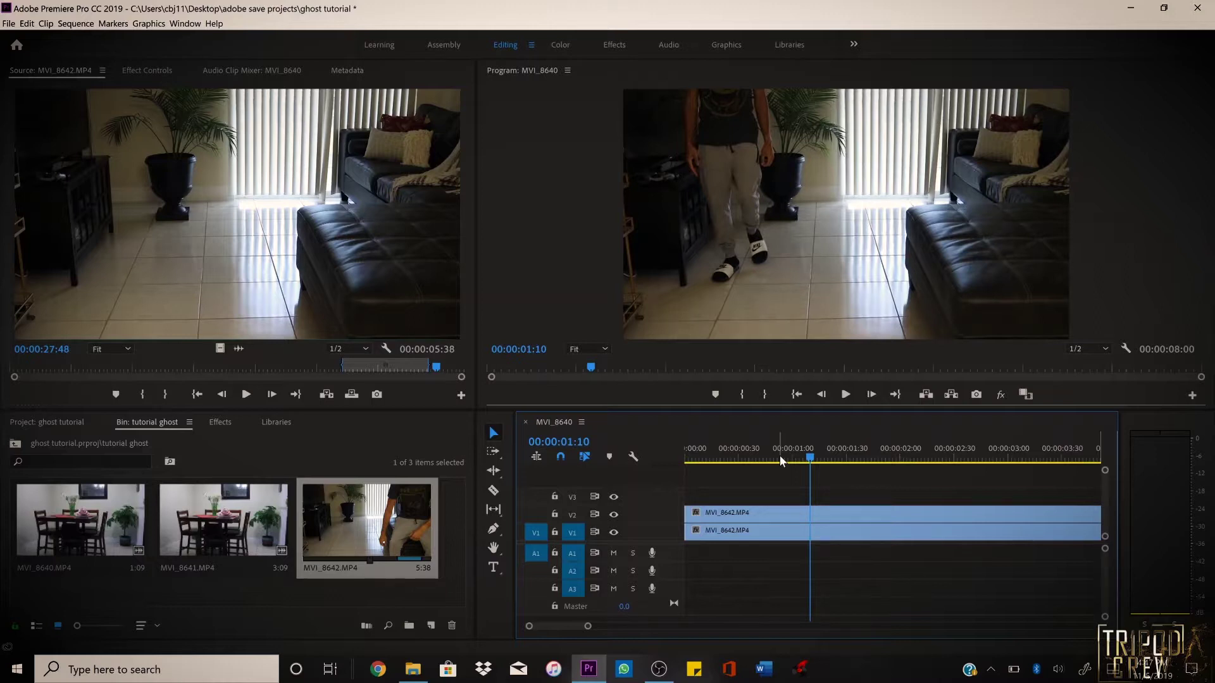
{"action": "left_click", "coordinate": [748, 510]}
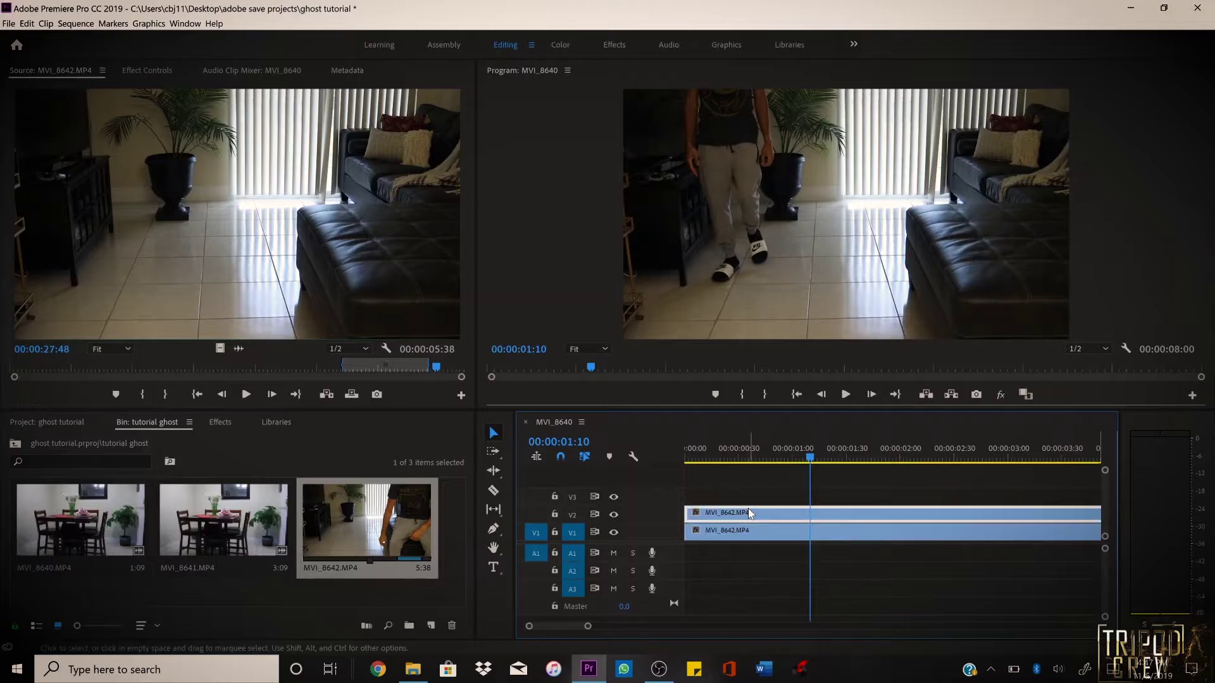
Apply Crop to the V2 clip, cropping 41% from the right with edge feather 11.
{"action": "left_click", "coordinate": [227, 421]}
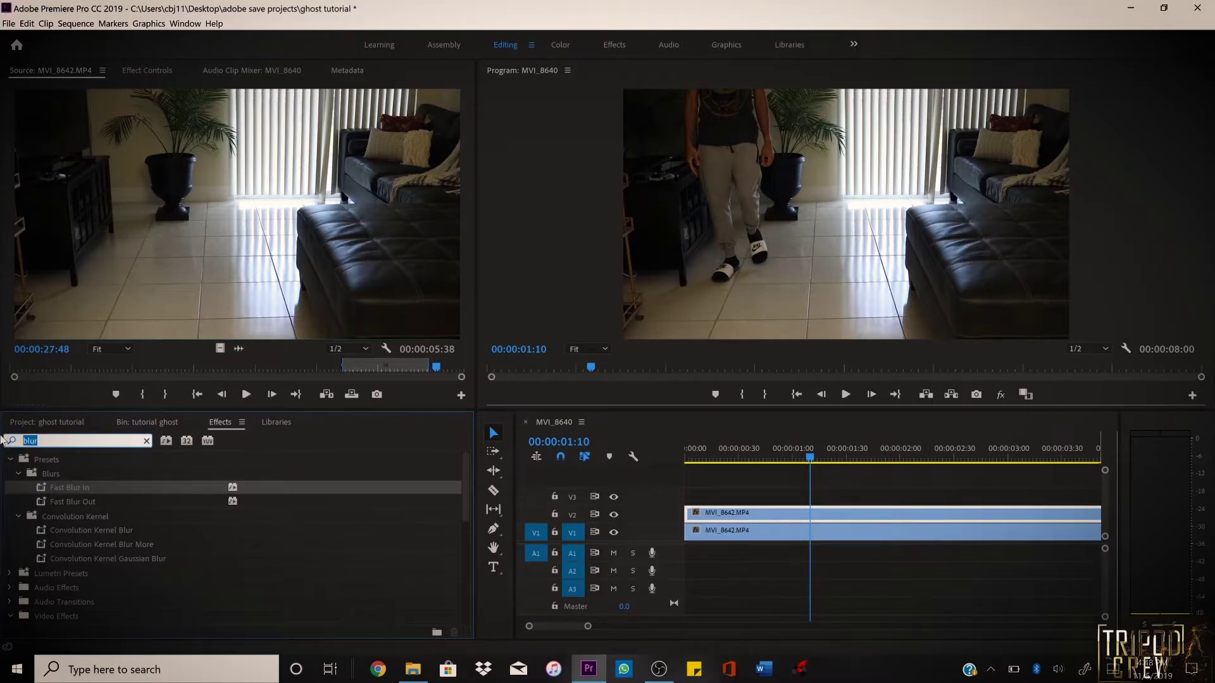
{"action": "type", "text": "crop"}
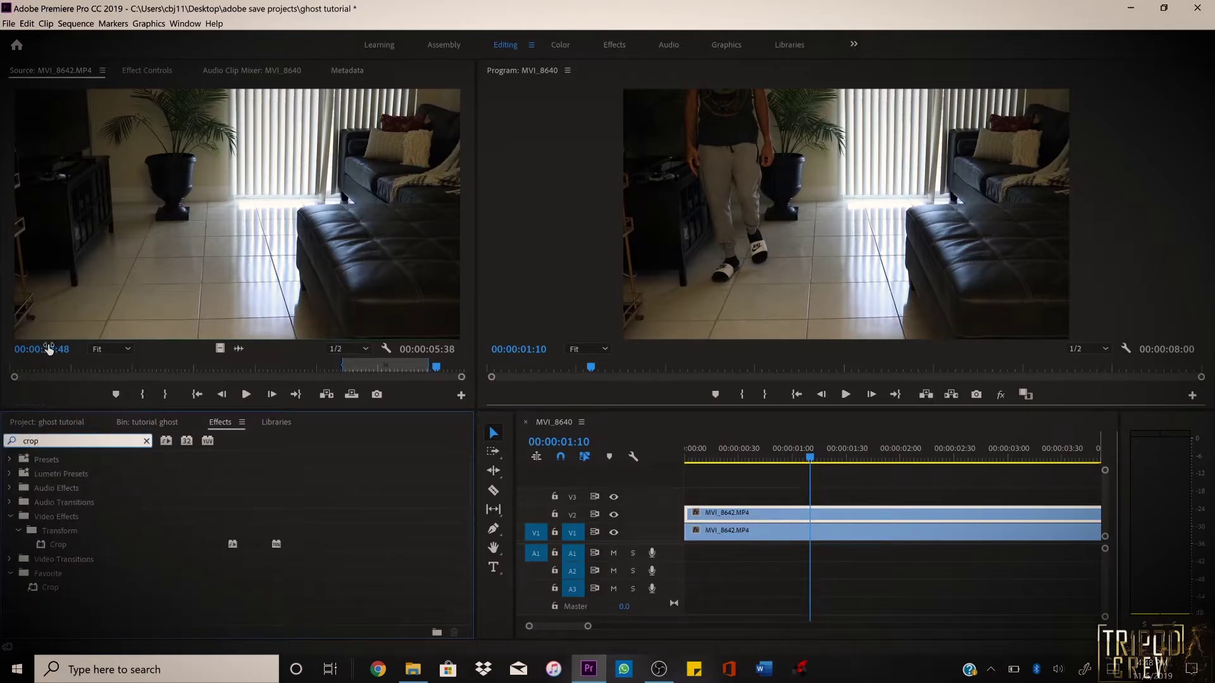
{"action": "left_click_drag", "start_coordinate": [97, 544], "coordinate": [752, 517]}
{"action": "left_click", "coordinate": [149, 70]}
{"action": "scroll", "coordinate": [185, 201], "scroll_direction": "down", "scroll_amount": 3}
{"action": "left_click_drag", "start_coordinate": [192, 301], "coordinate": [255, 302]}
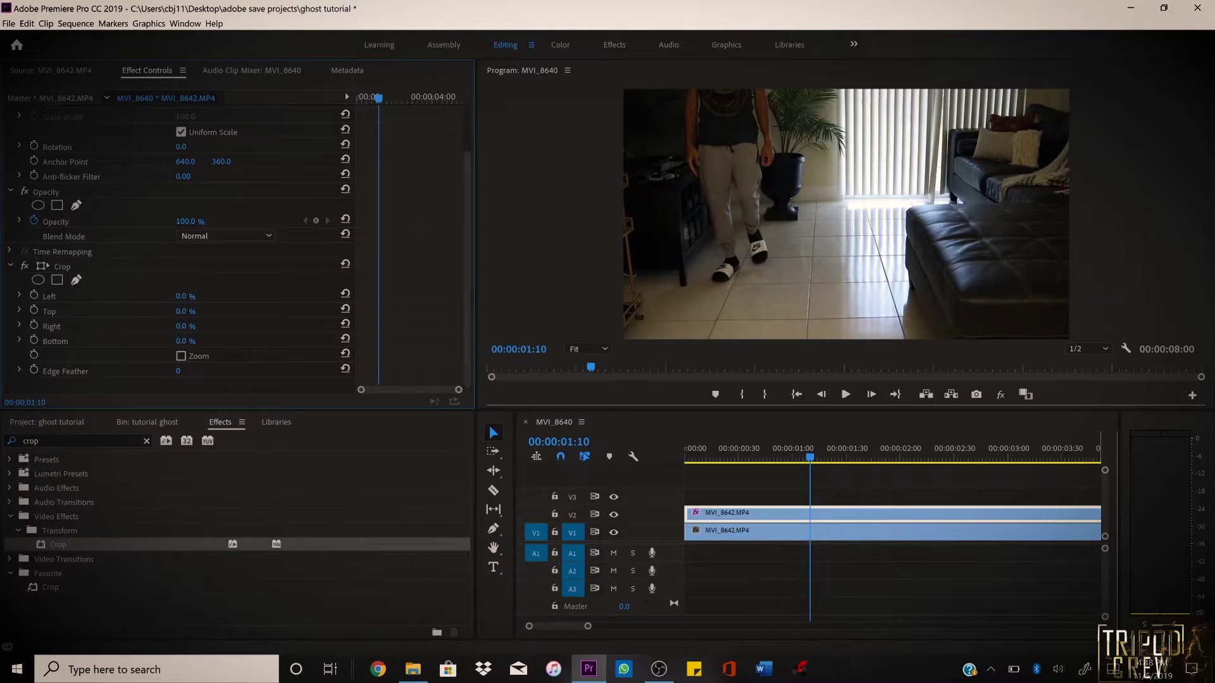
{"action": "left_click_drag", "start_coordinate": [183, 327], "coordinate": [392, 327]}
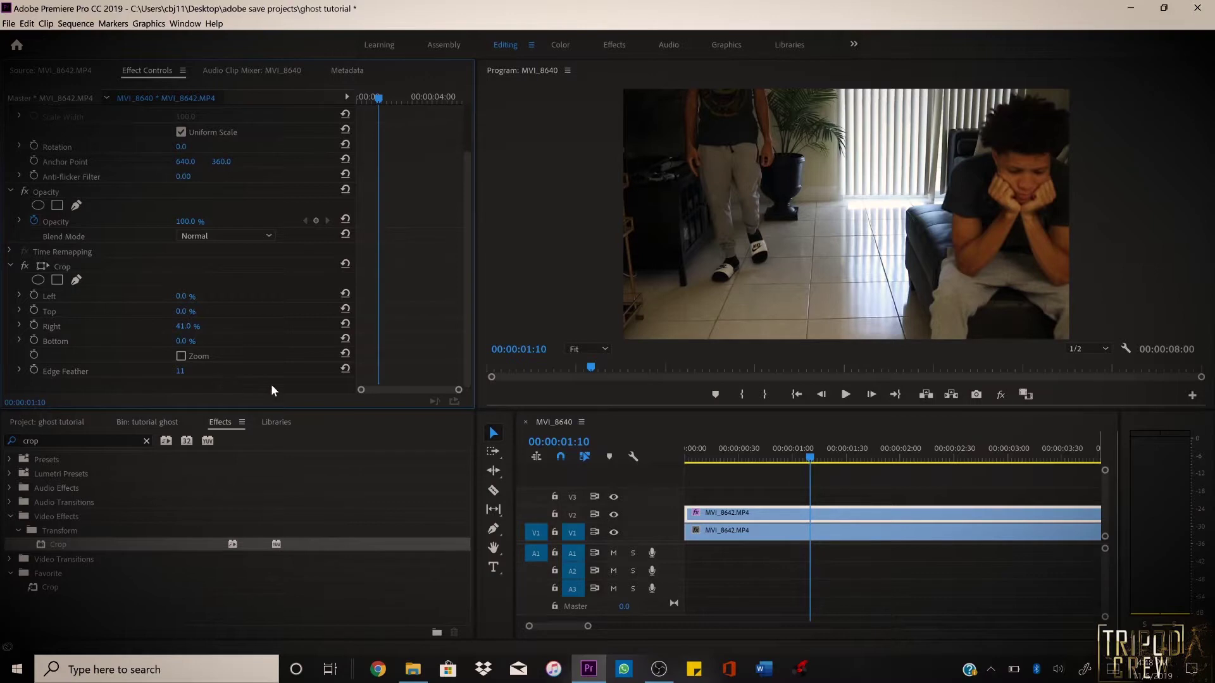
Play the cropped, layered result from the start of the sequence.
{"action": "left_click_drag", "start_coordinate": [766, 457], "coordinate": [594, 457]}
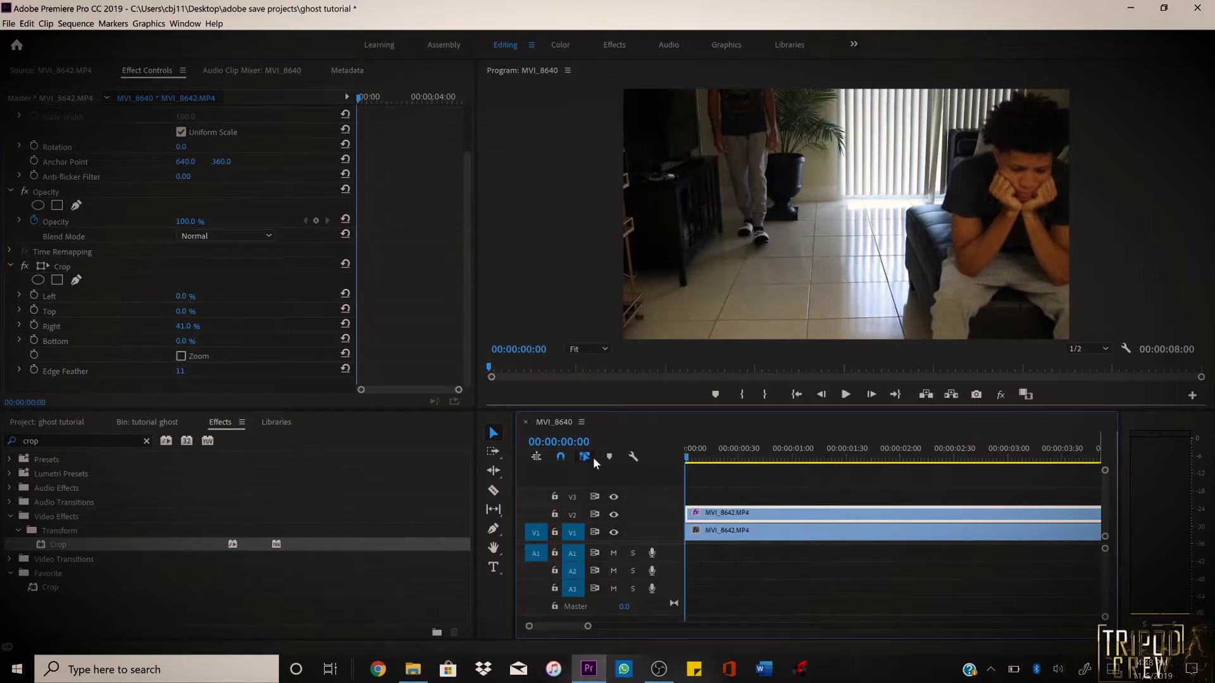
{"action": "key", "text": "space"}
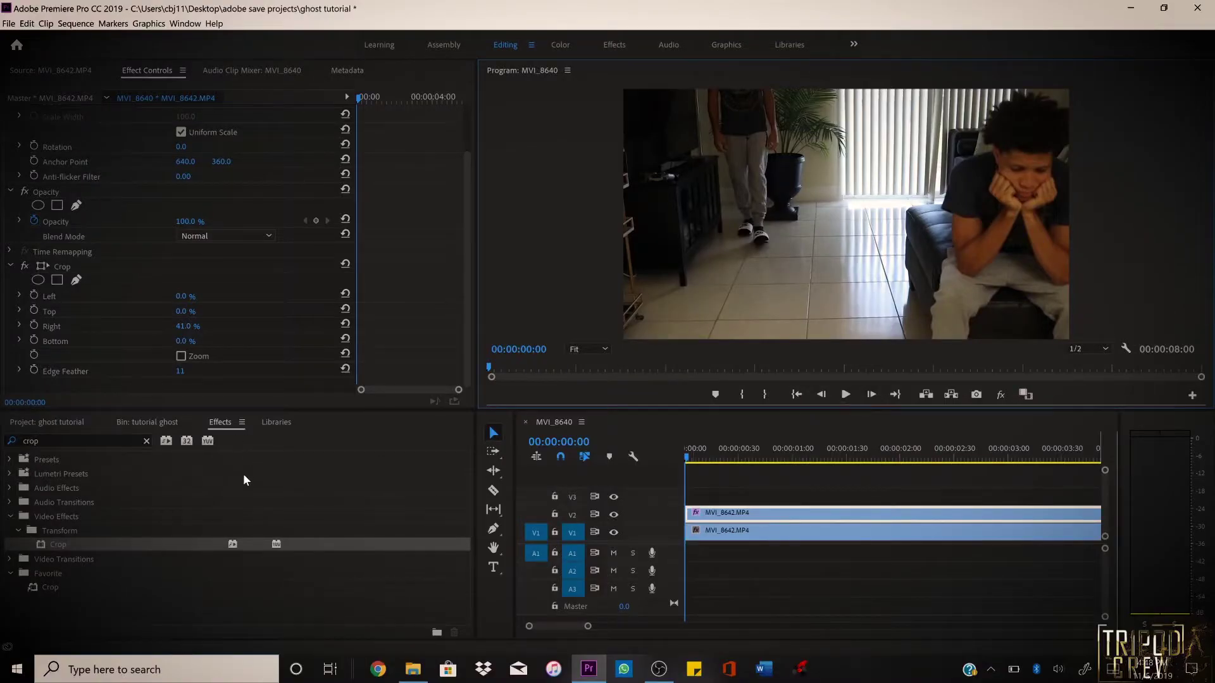
{"action": "left_click", "coordinate": [765, 428]}
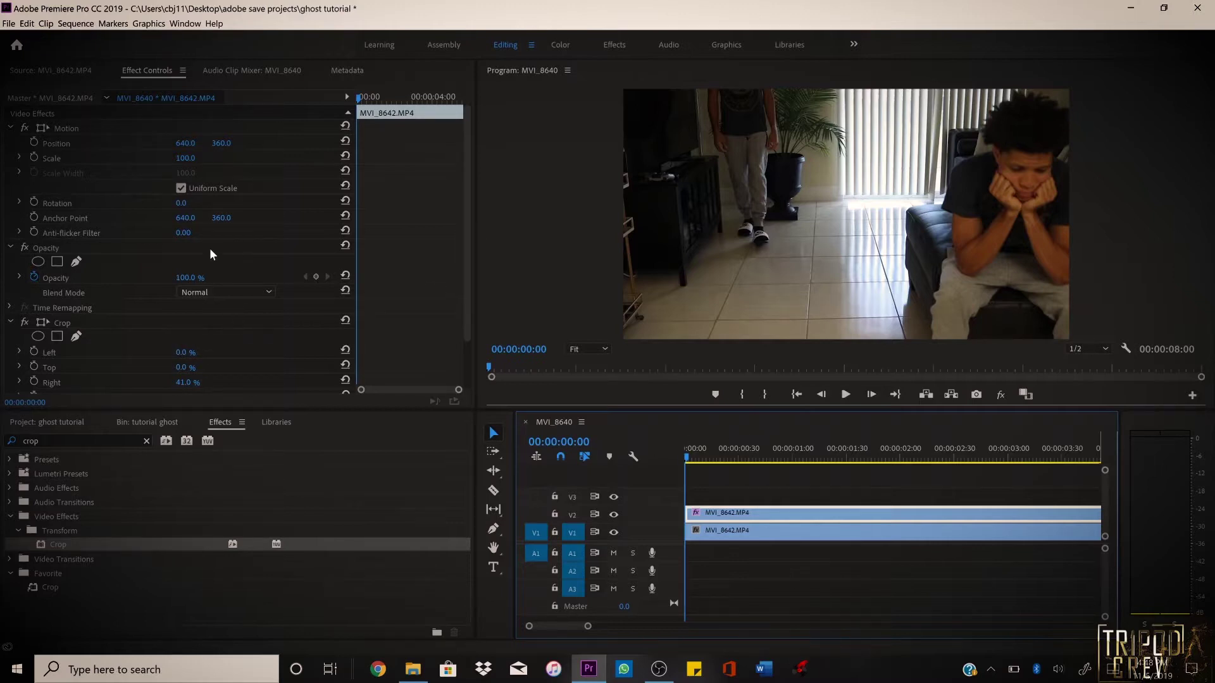
{"action": "left_click", "coordinate": [183, 279]}
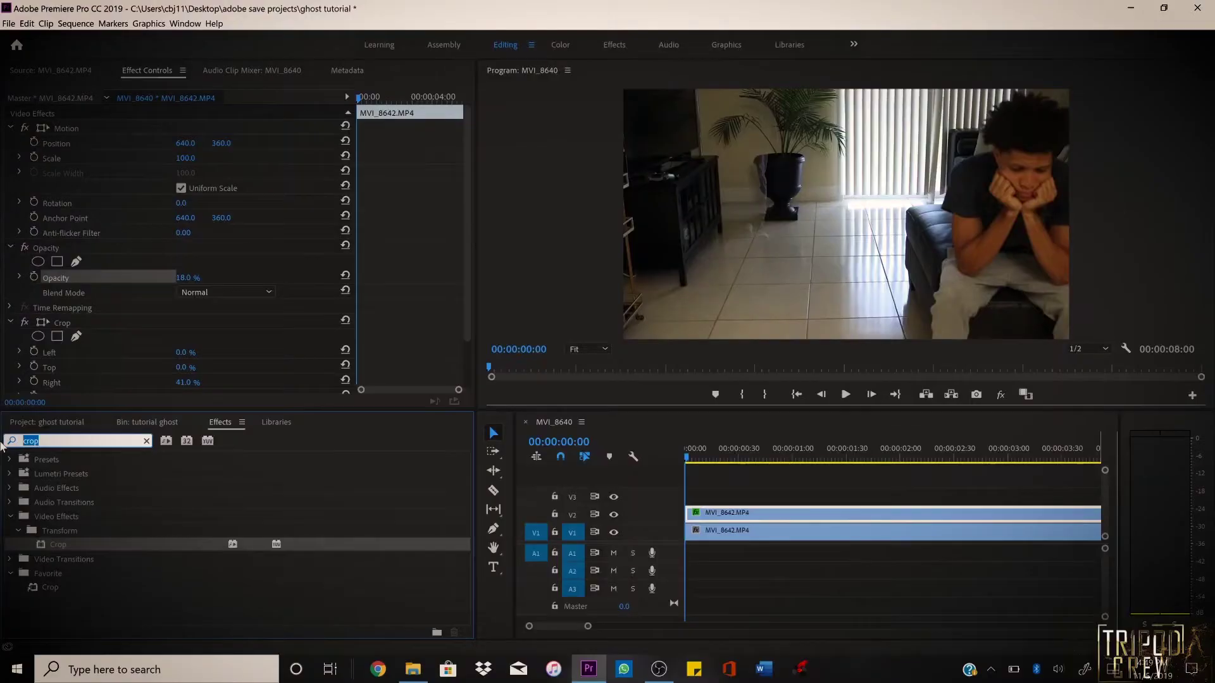
Give the V2 clip a constant Fast Blur with Blurriness set to 21.
{"action": "type", "text": "blu"}
{"action": "left_click_drag", "start_coordinate": [86, 484], "coordinate": [886, 514]}
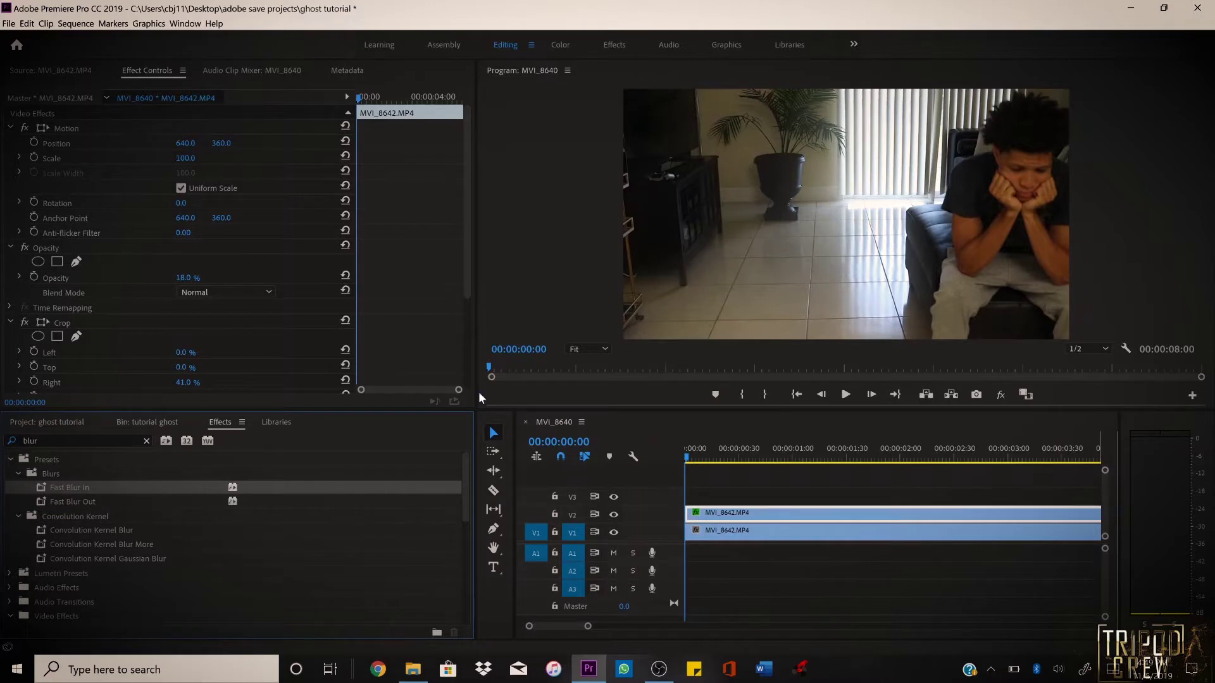
{"action": "scroll", "coordinate": [271, 331], "scroll_direction": "down", "scroll_amount": 4}
{"action": "left_click", "coordinate": [35, 343]}
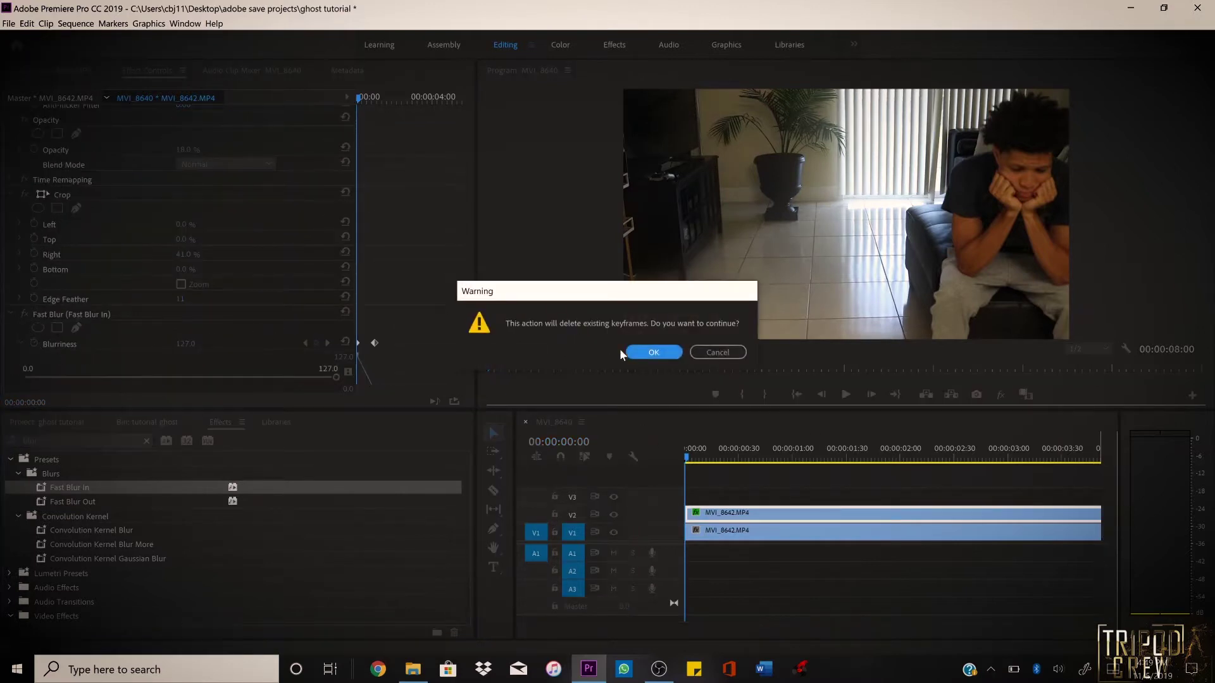
{"action": "left_click", "coordinate": [636, 353]}
{"action": "left_click_drag", "start_coordinate": [186, 346], "coordinate": [119, 347]}
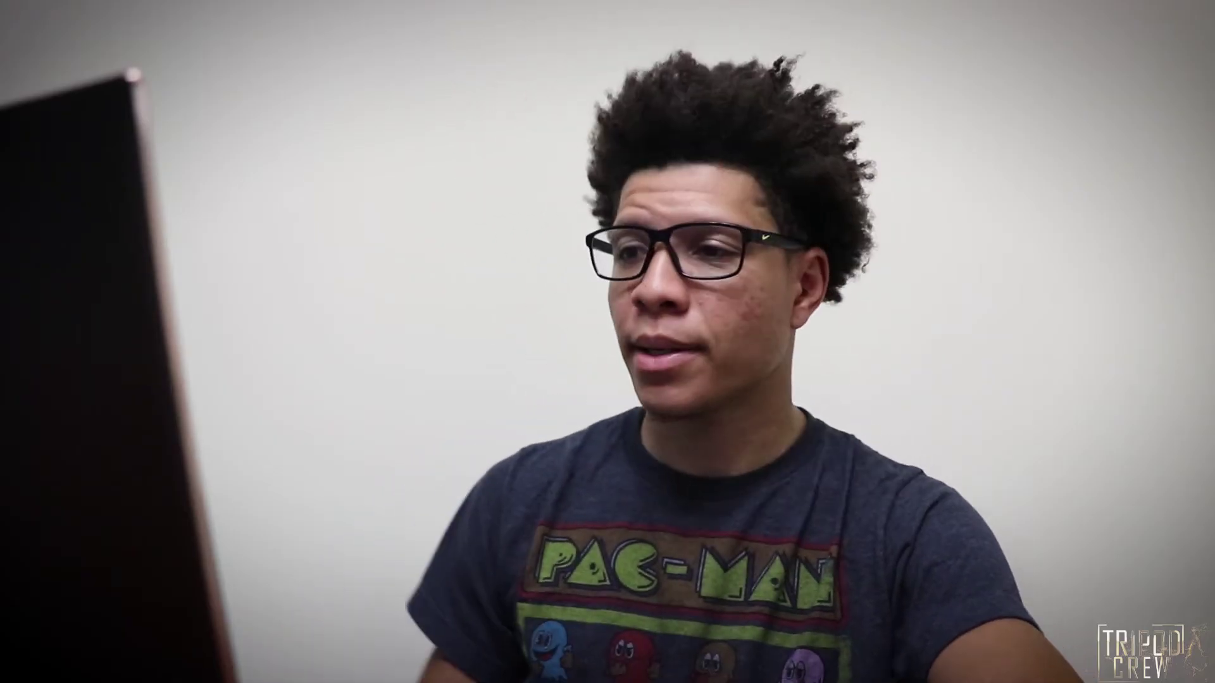
{"action": "key", "text": "space"}
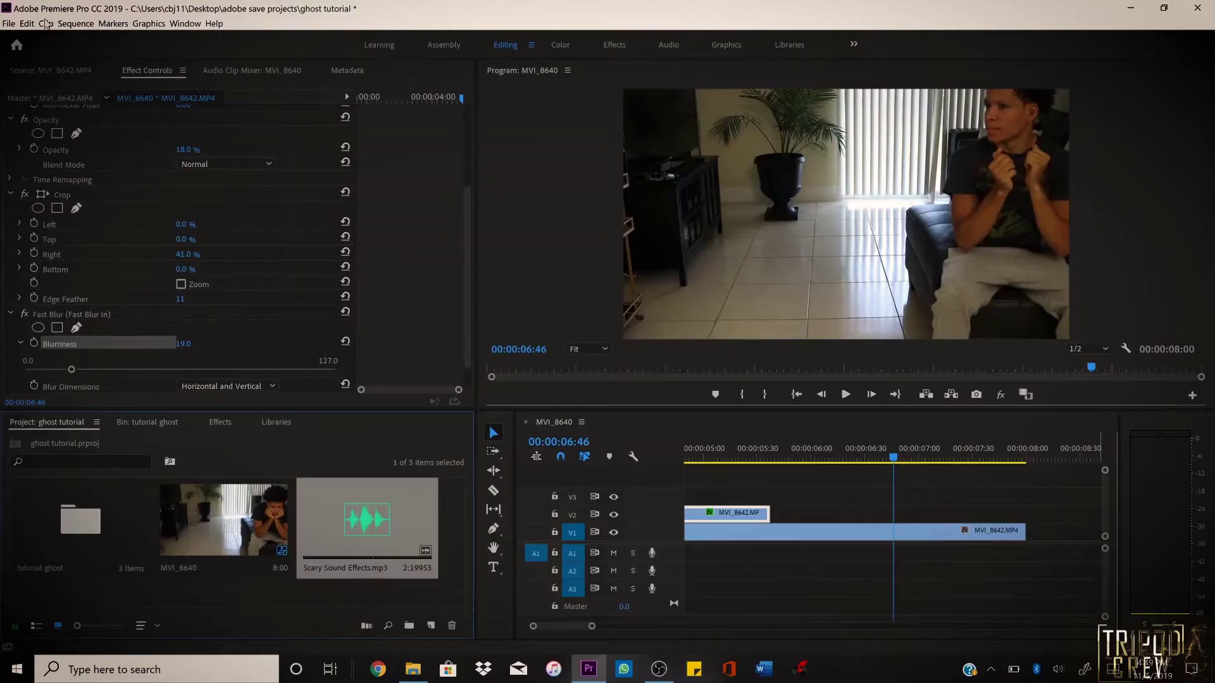
Place Scary Sound Effects.mp3 on A1 at 00:00:01:22 and play back the edit.
{"action": "left_click", "coordinate": [51, 70]}
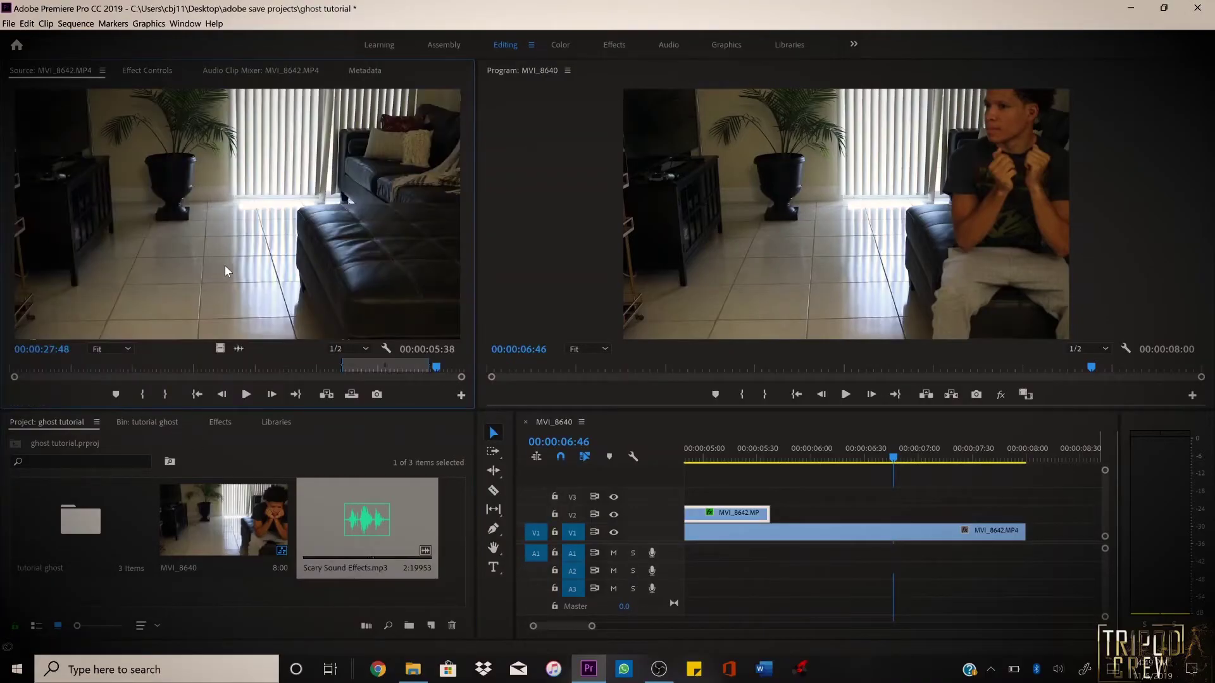
{"action": "double_click", "coordinate": [350, 509]}
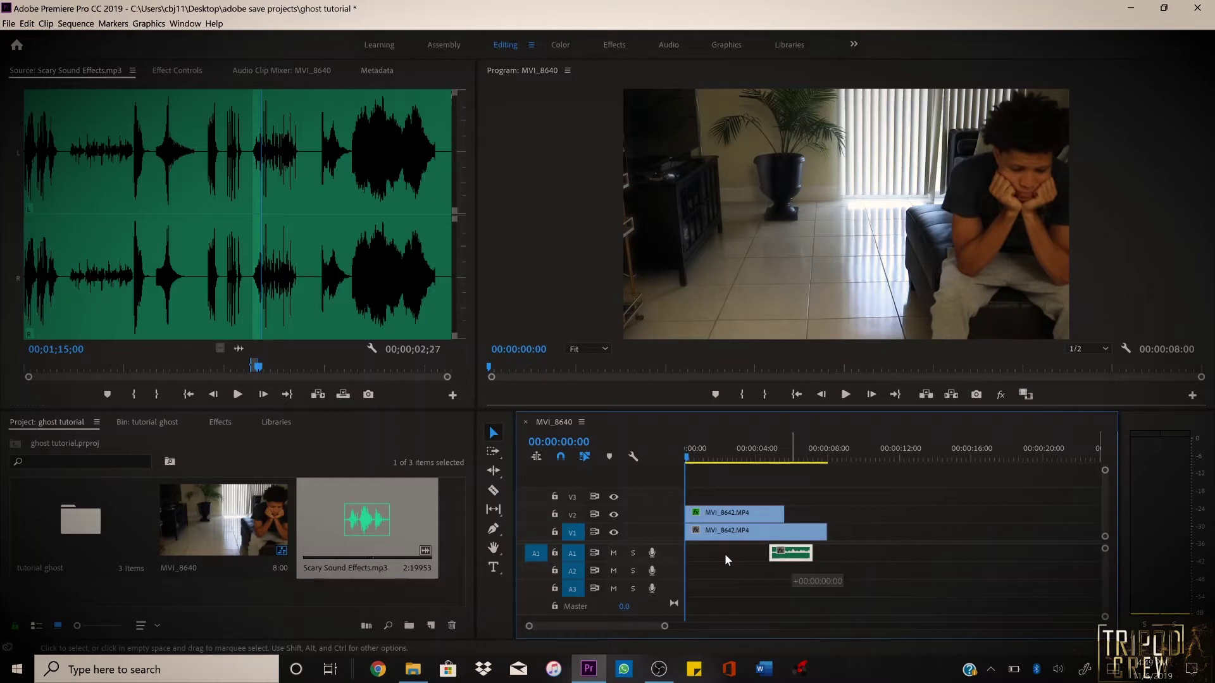
{"action": "left_click_drag", "start_coordinate": [696, 560], "coordinate": [696, 557]}
{"action": "left_click_drag", "start_coordinate": [665, 627], "coordinate": [574, 627]}
{"action": "key", "text": "space"}
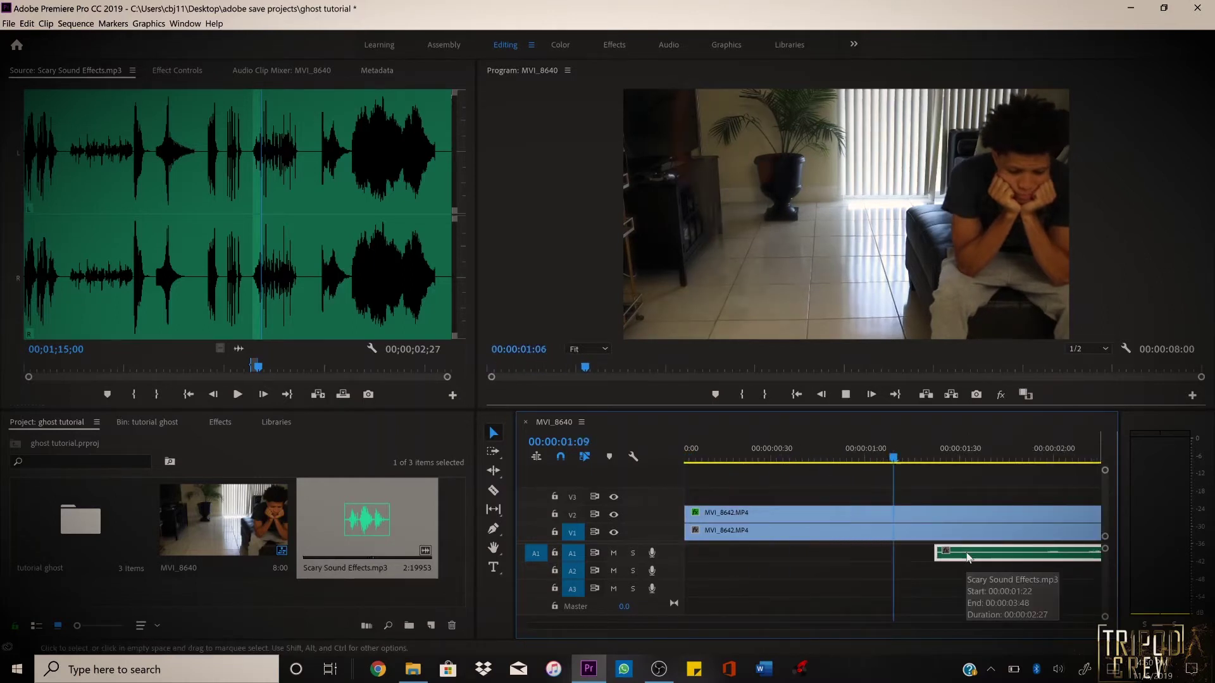